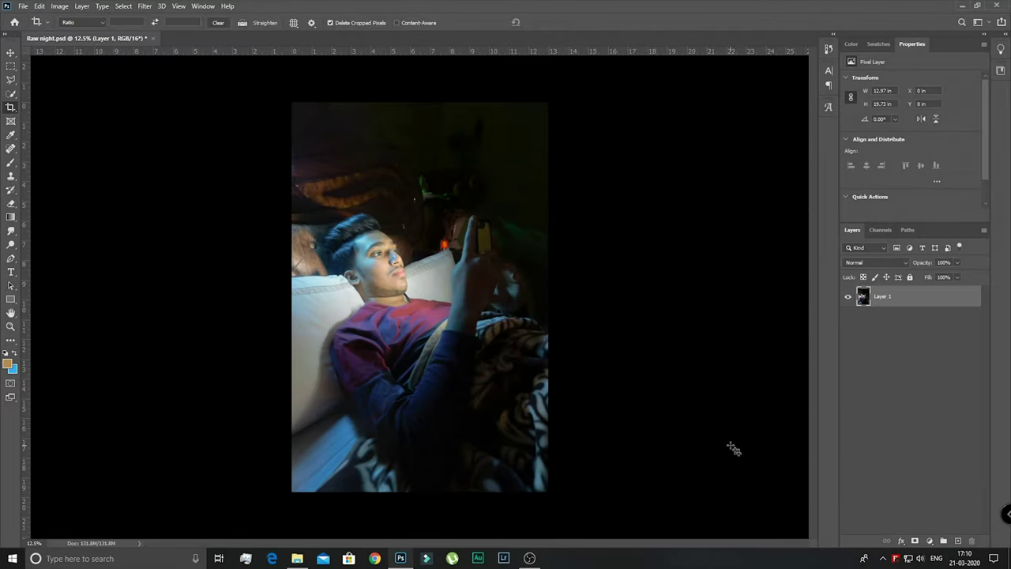
- Apply a Camera Raw Filter: Exposure -0.20, more contrast, Aquas saturation +100, and stronger Blues
click(144, 6)
click(147, 70)
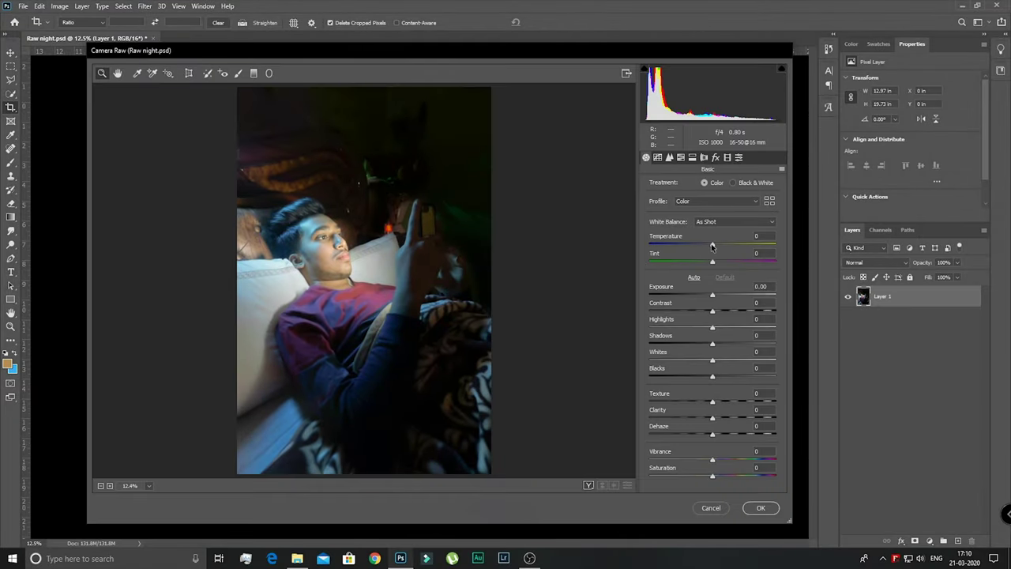
drag(712, 296, 710, 296)
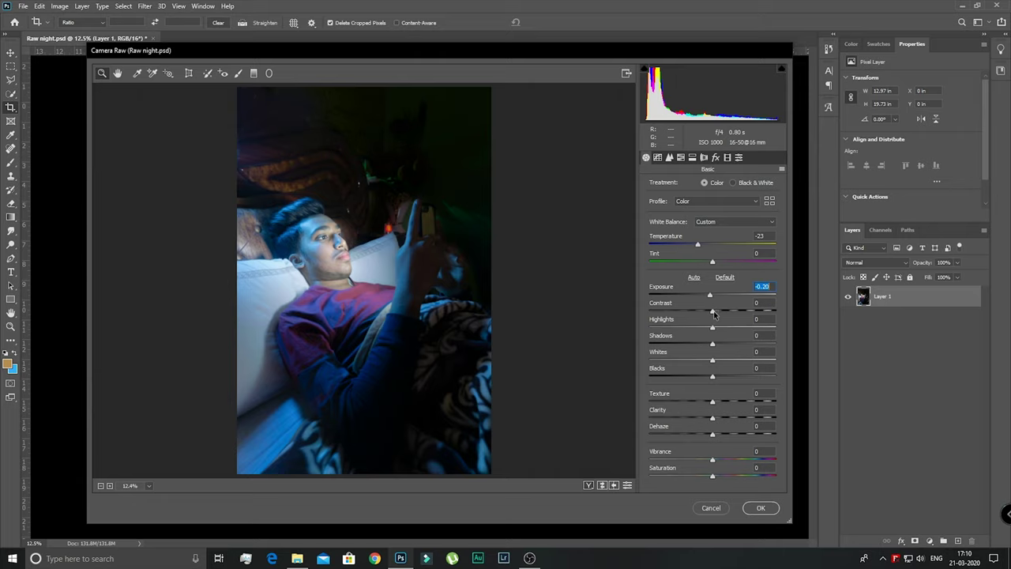
mouse_move(712, 313)
mouse_down()
mouse_move(724, 314)
mouse_move(718, 329)
mouse_up()
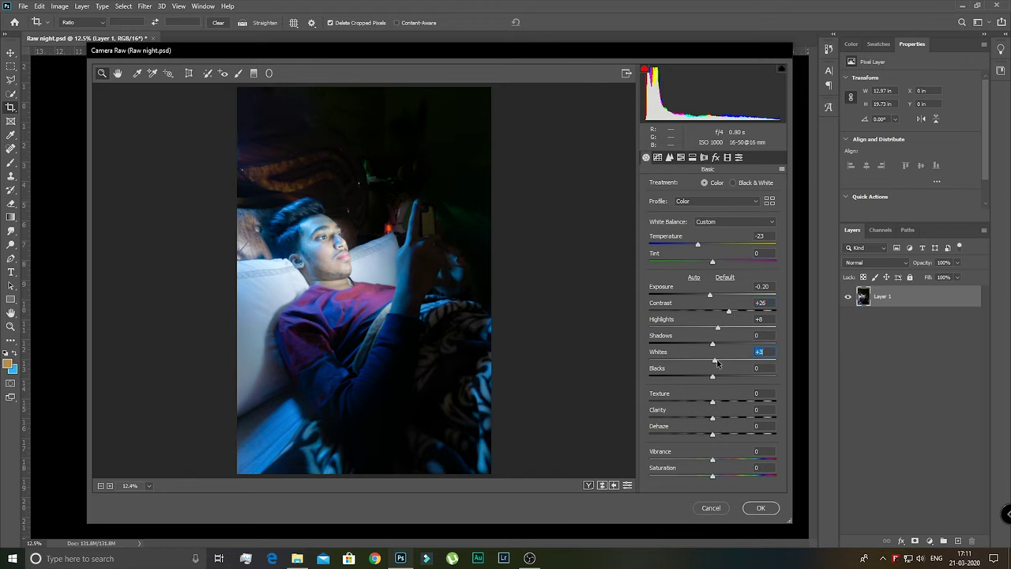
click(681, 157)
click(688, 185)
drag(713, 294, 775, 293)
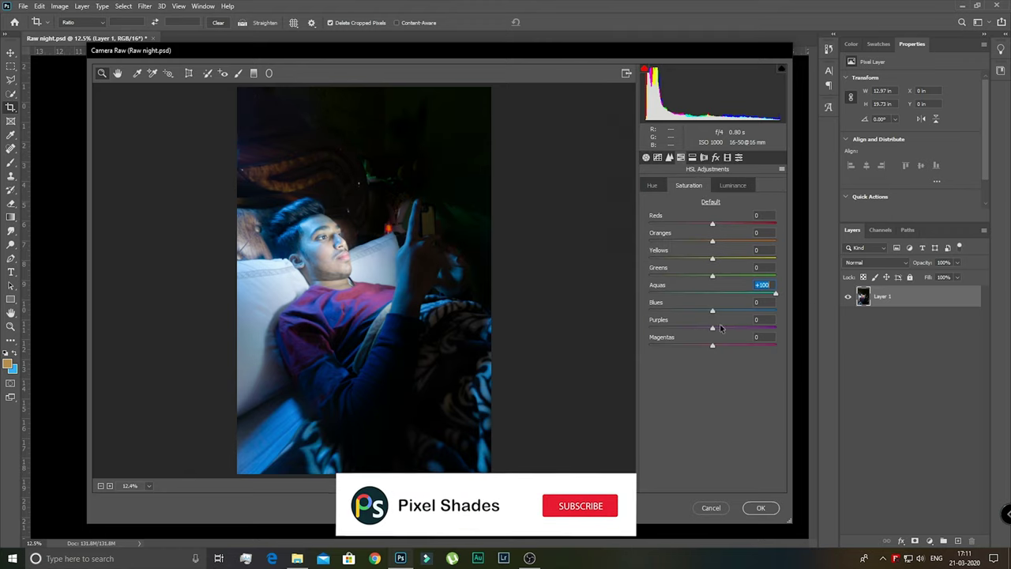
drag(713, 310, 735, 312)
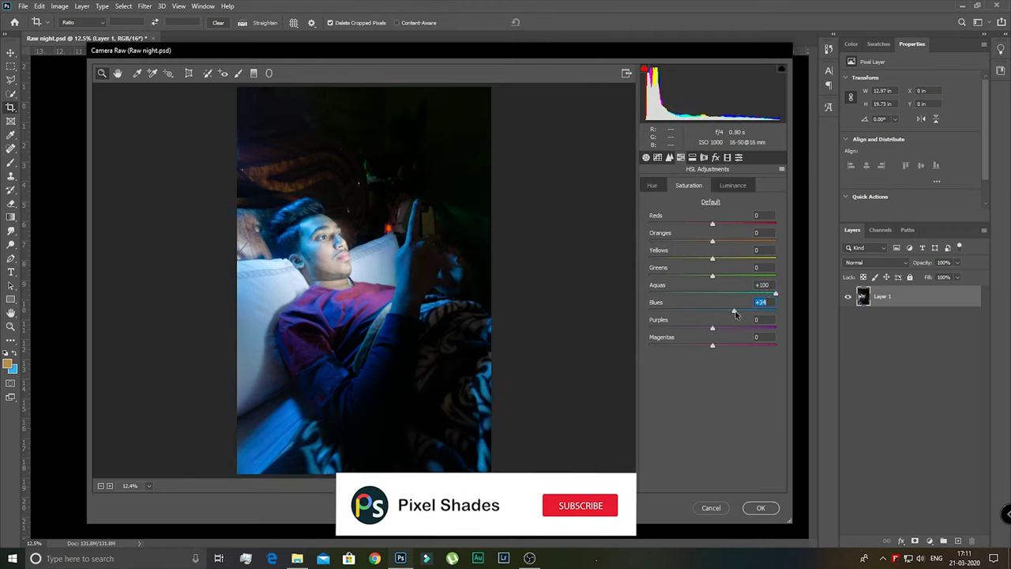
click(761, 507)
- Place the speech-bubble clipart, then shrink and reshape it in the photo's top-left
drag(696, 254, 395, 237)
right_click(447, 228)
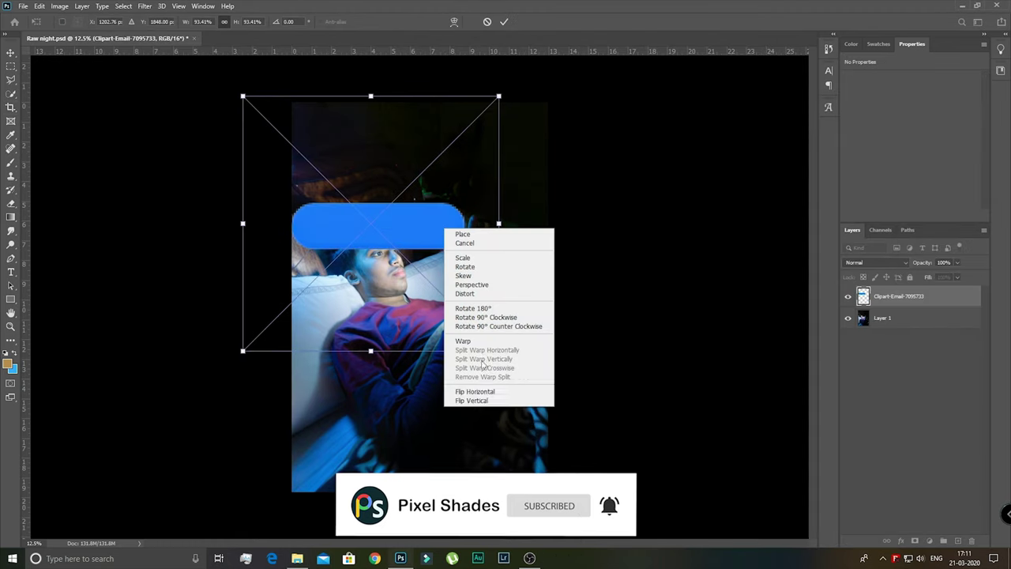
drag(548, 349, 474, 301)
drag(384, 192, 364, 195)
key(ctrl+plus)
key(ctrl+plus)
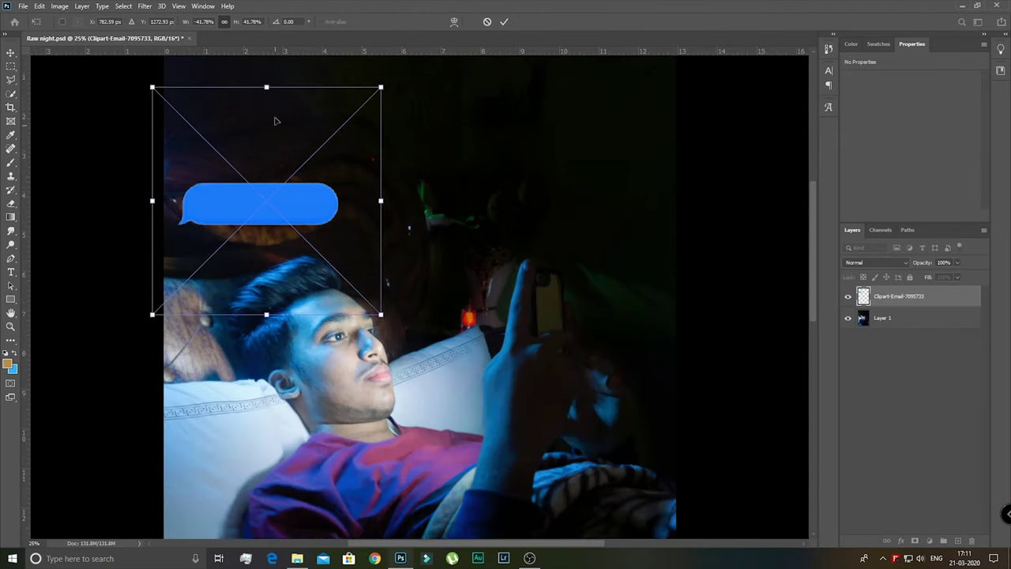
scroll(266, 135, up, 2)
drag(267, 119, 268, 139)
mouse_move(406, 241)
mouse_down()
mouse_move(385, 241)
mouse_move(392, 237)
mouse_up()
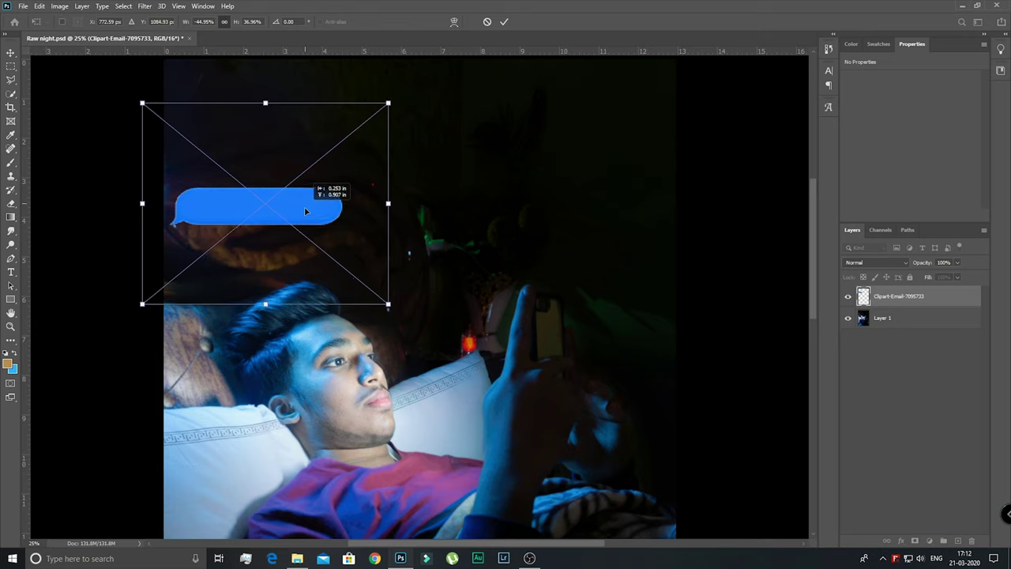
drag(268, 131, 268, 121)
drag(390, 217, 403, 214)
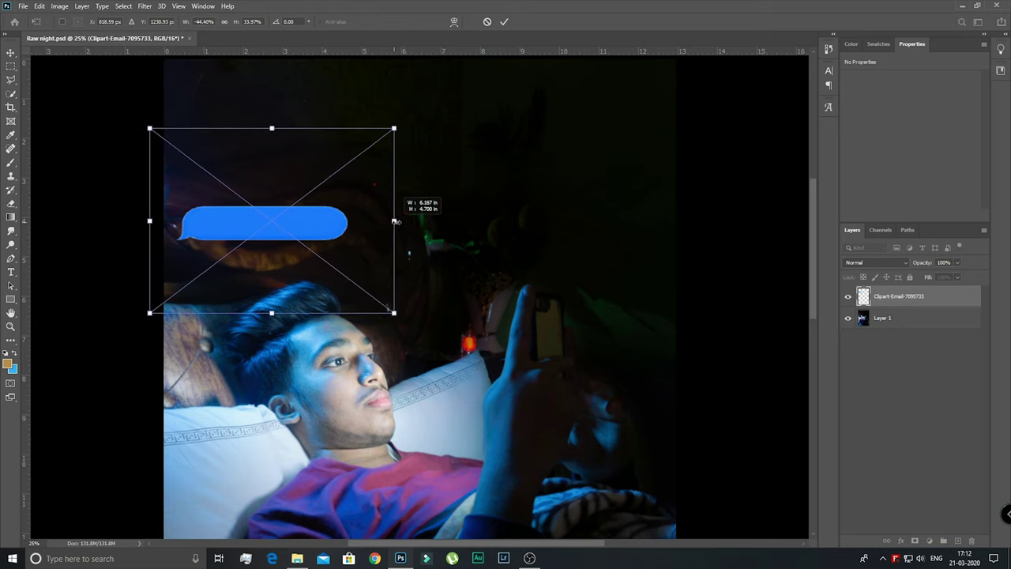
key(Return)
key(c)
key(Escape)
- Give the bubble layer an Outer Glow with Spread 0 and Precise technique
double_click(957, 296)
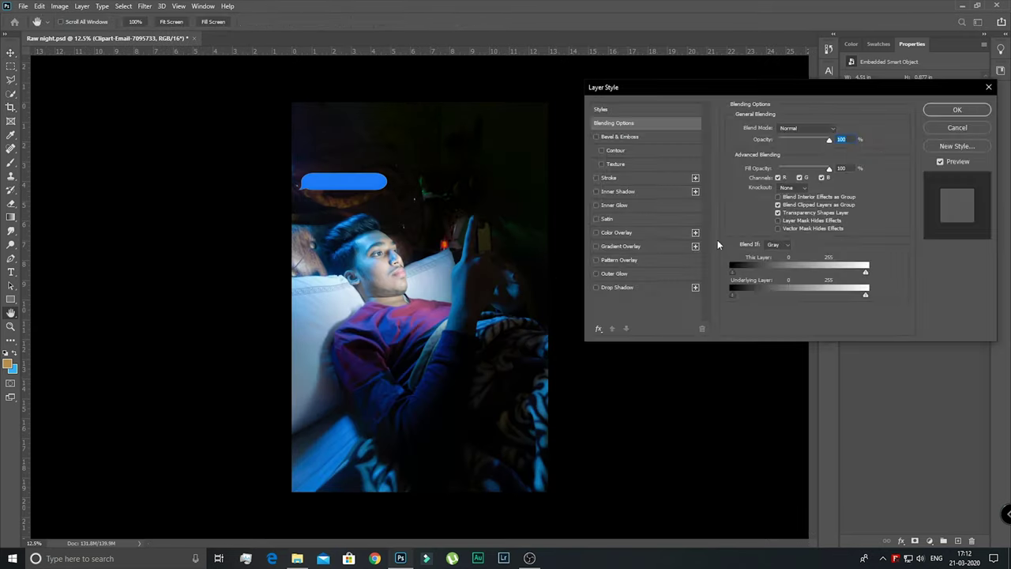
click(614, 274)
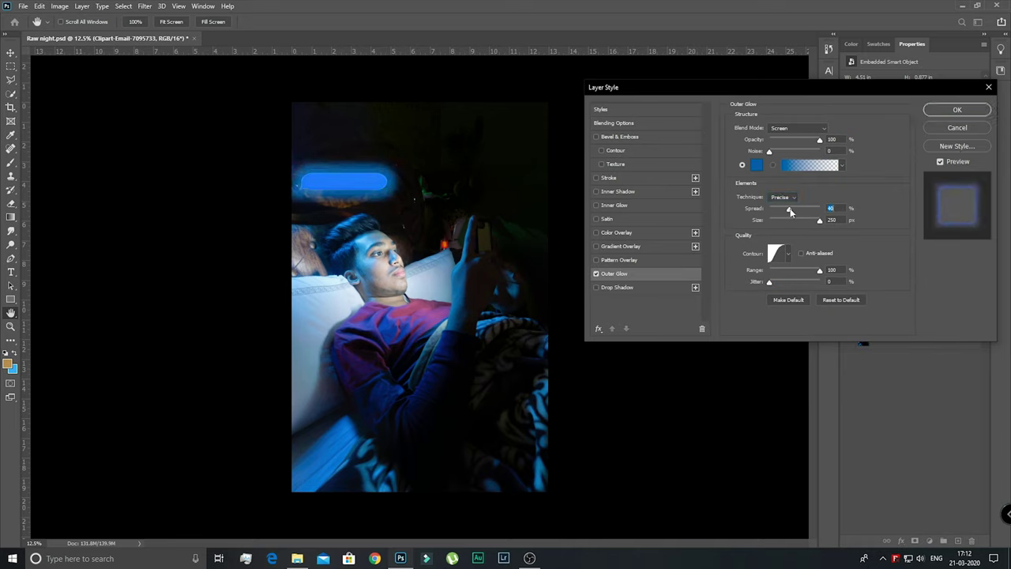
drag(794, 208, 760, 209)
click(787, 252)
click(787, 253)
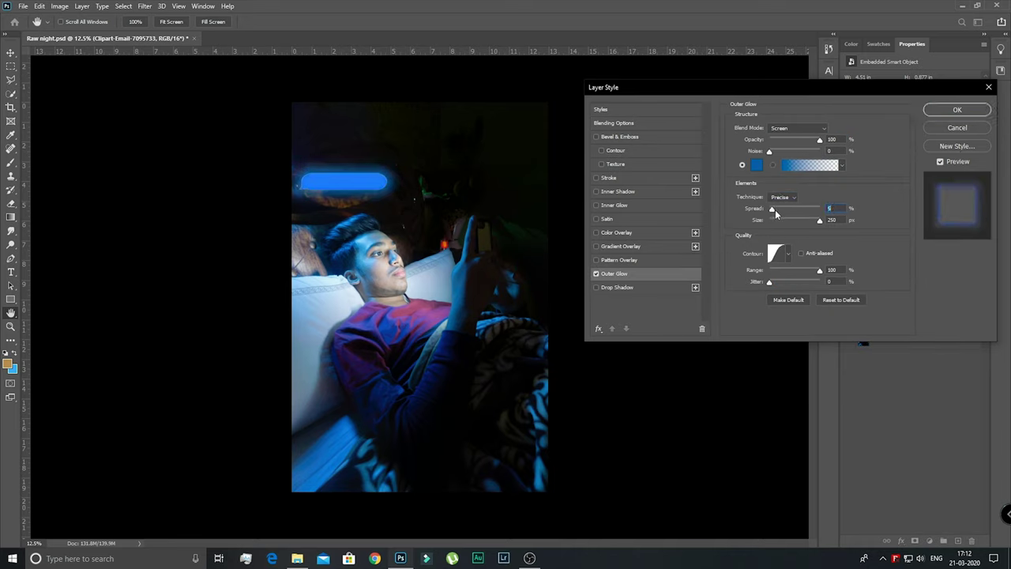
click(782, 197)
click(782, 213)
click(953, 114)
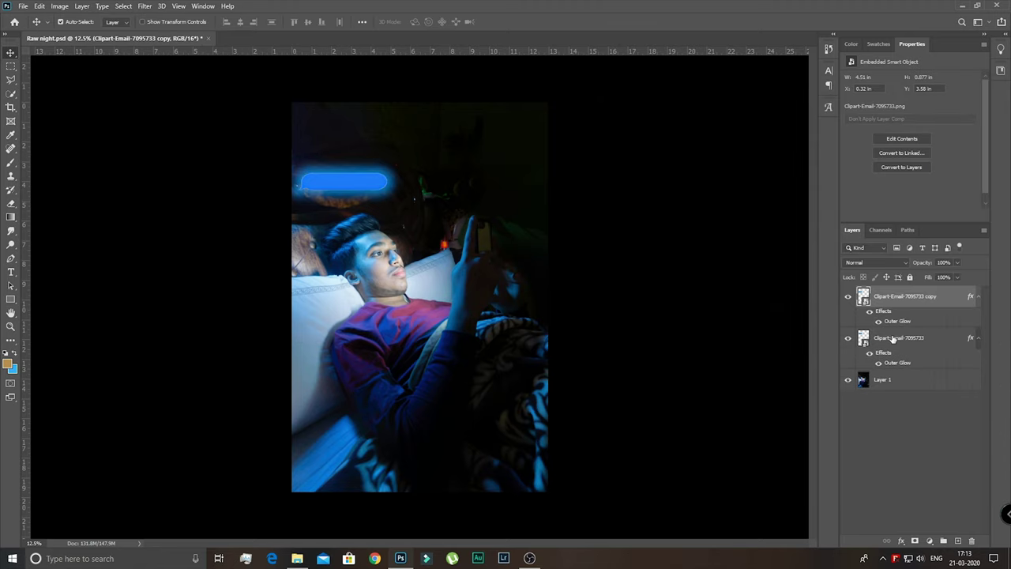
- Delete the duplicate bubble layer and feather the bubble selection by 4.8 px in Select and Mask
key(Delete)
key(w)
click(356, 21)
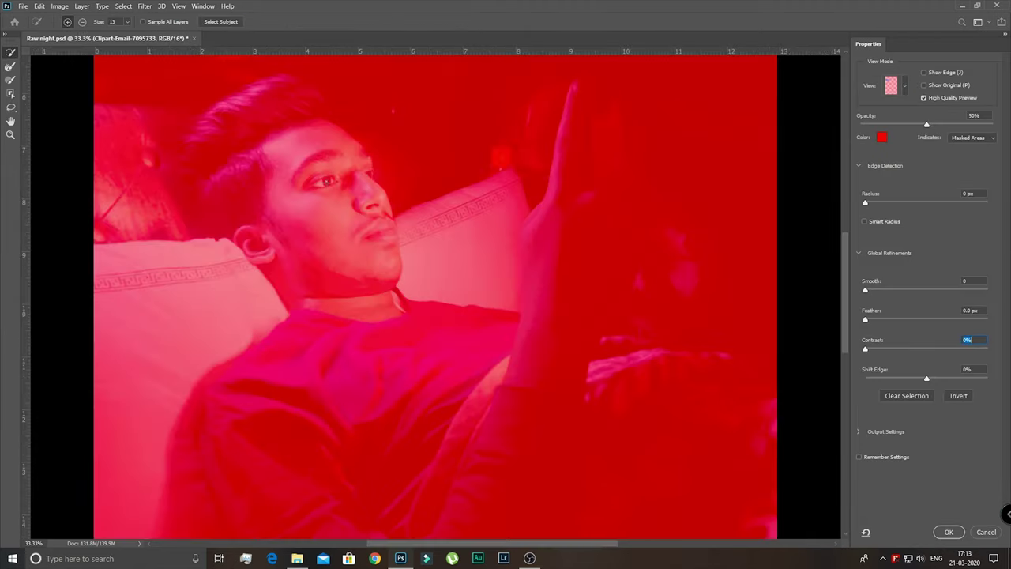
scroll(811, 272, up, 3)
mouse_move(866, 319)
mouse_down()
mouse_move(919, 318)
mouse_move(898, 322)
mouse_up()
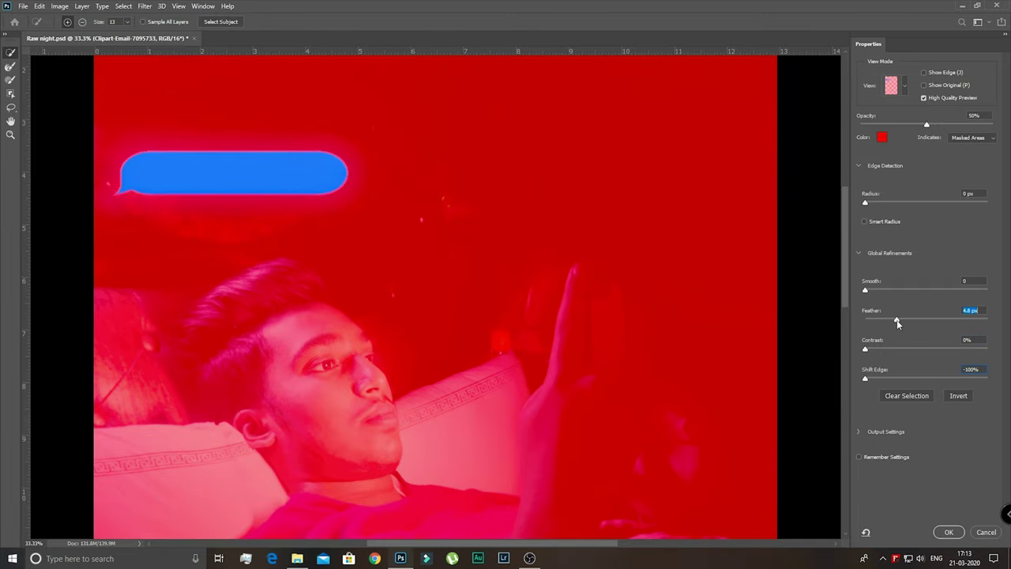
key(Return)
- Rasterize the bubble smart object into a plain pixel layer
right_click(290, 162)
click(355, 206)
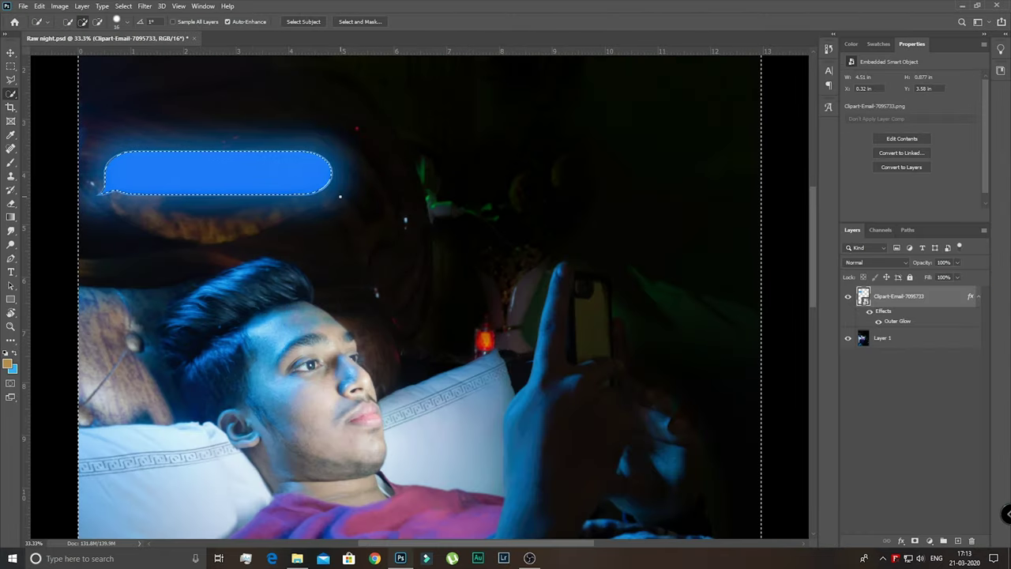
click(490, 209)
key(e)
click(490, 237)
click(488, 214)
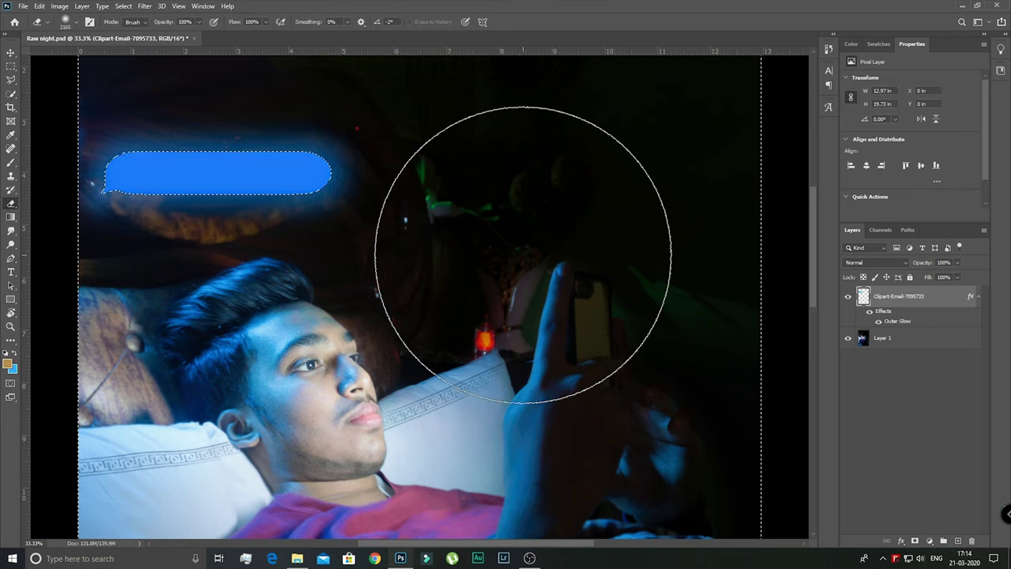
key(ctrl+minus)
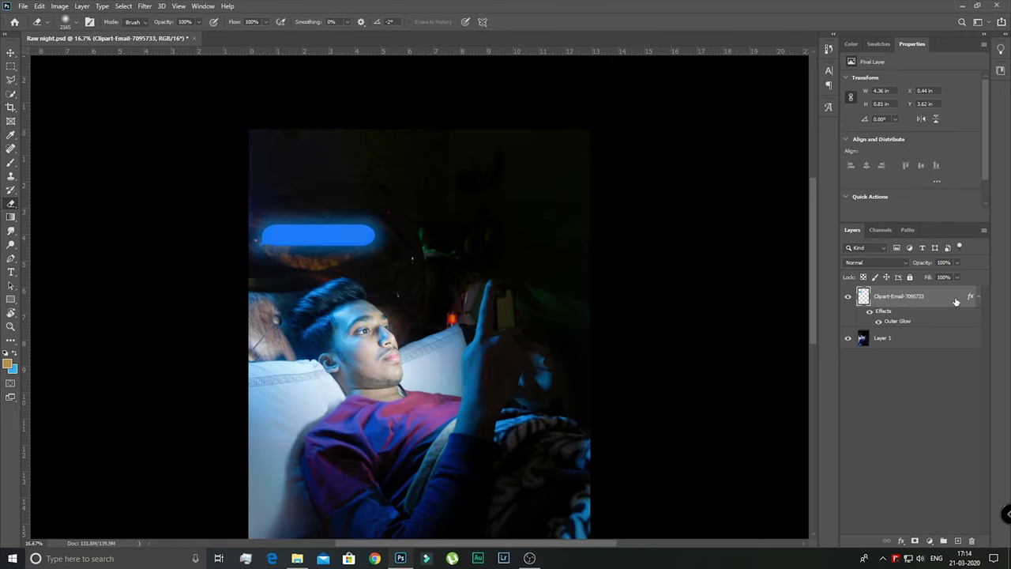
- Apply Hue/Saturation to the bubble with Hue -12 and Saturation -11
click(59, 5)
click(190, 89)
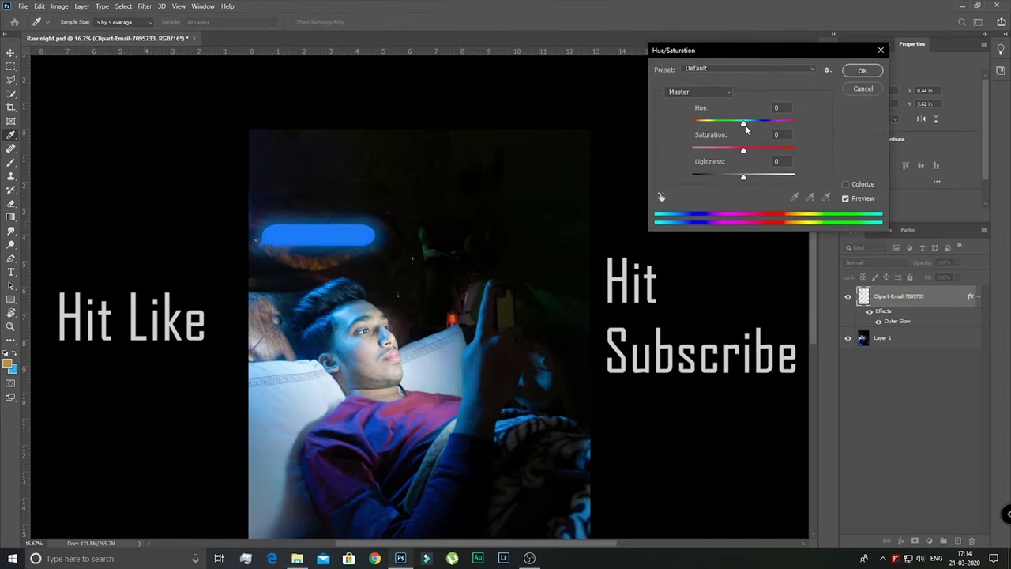
drag(744, 123, 739, 153)
key(Return)
- Add white text 'Be Safe, Stay At Home' above the man's head
key(t)
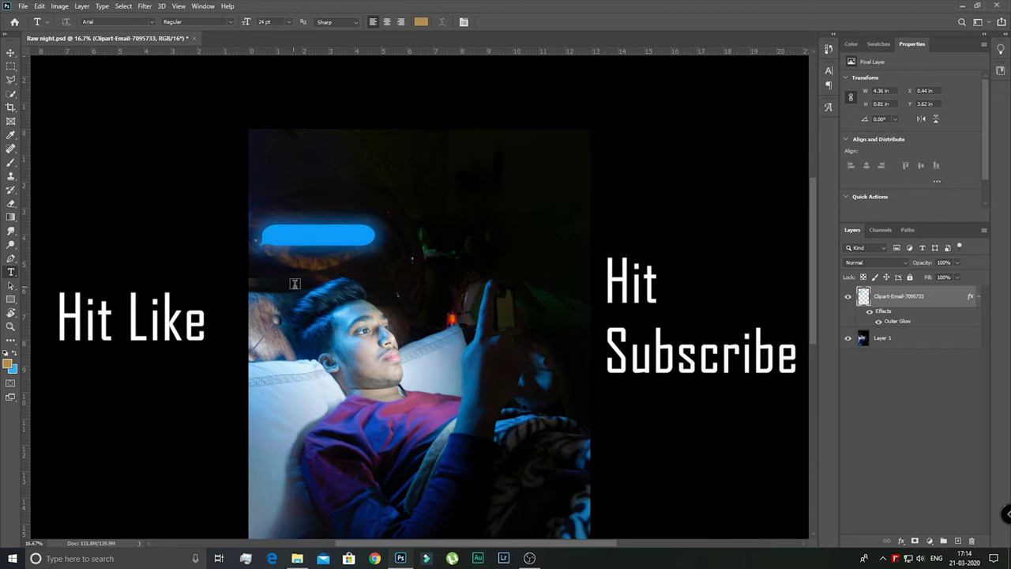
click(319, 283)
text(Ru Safe, Stay At)
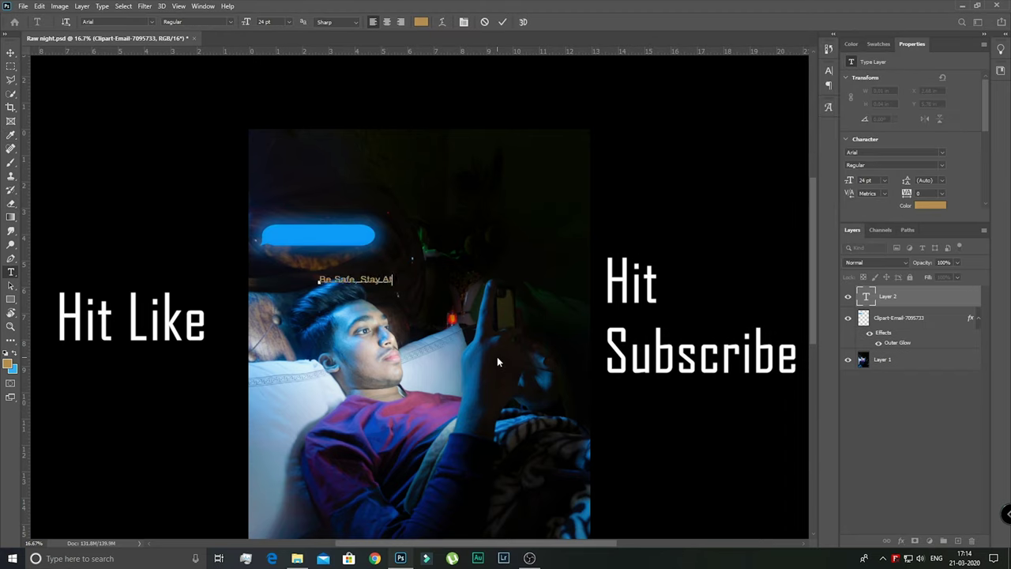
text( Home)
click(930, 205)
click(902, 173)
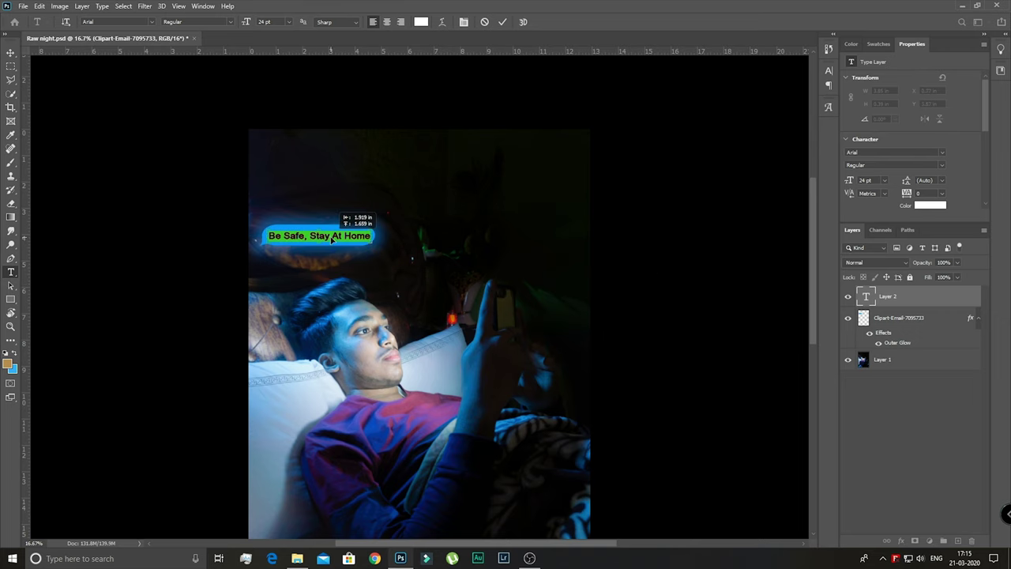
key(ctrl+plus)
click(503, 22)
- Reposition the text so it sits centred in the bubble
key(ctrl+t)
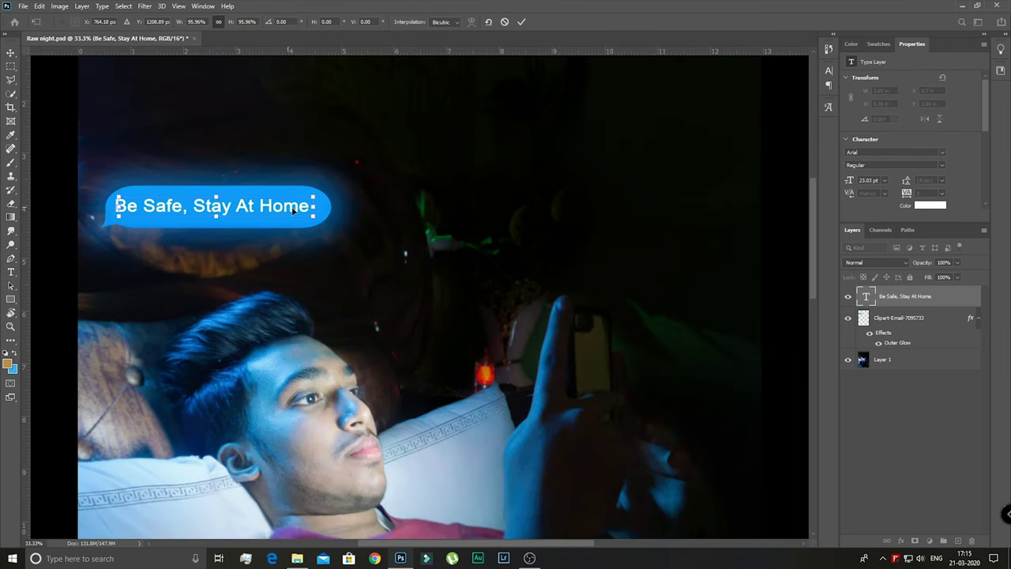
key(Escape)
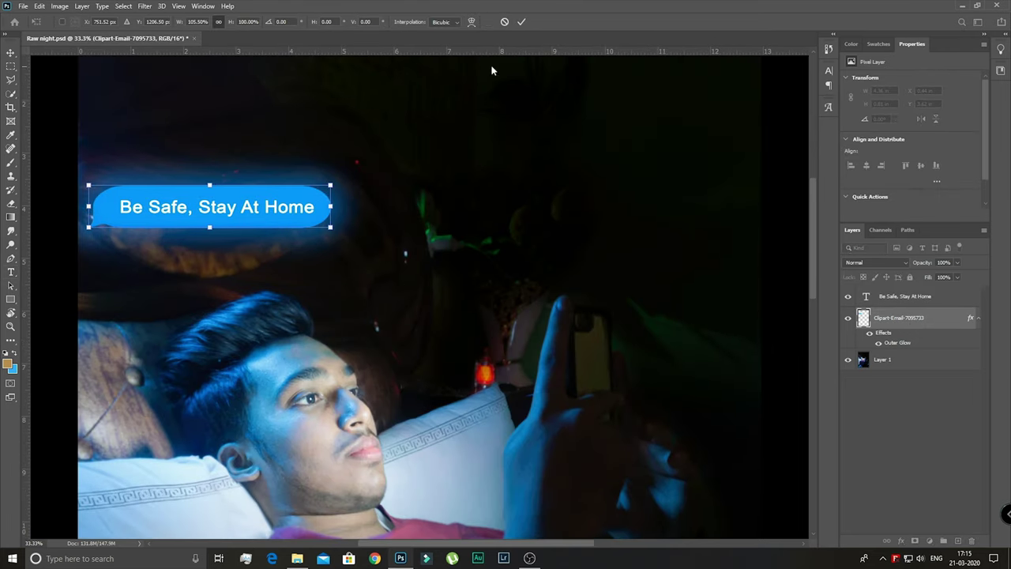
key(ctrl+t)
drag(181, 211, 176, 209)
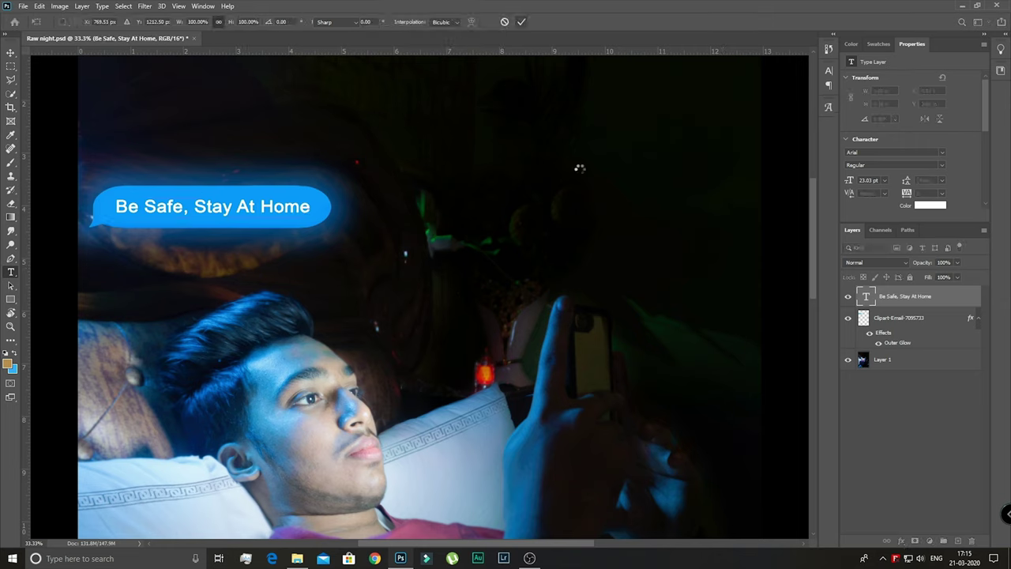
- Set the text's Outer Glow to Softer technique, Screen blend and size 114 px
click(782, 196)
click(782, 188)
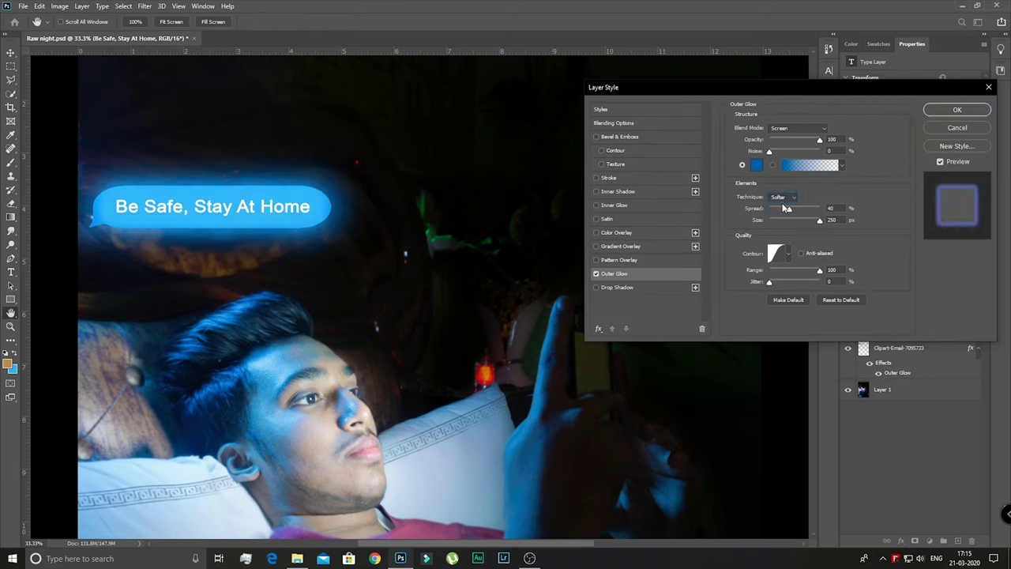
click(798, 128)
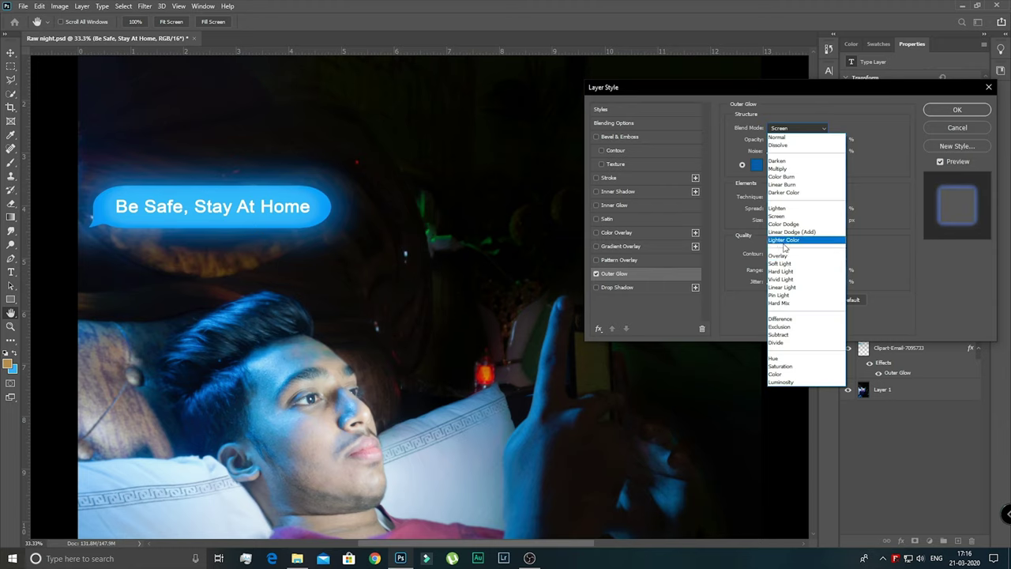
click(777, 215)
click(788, 253)
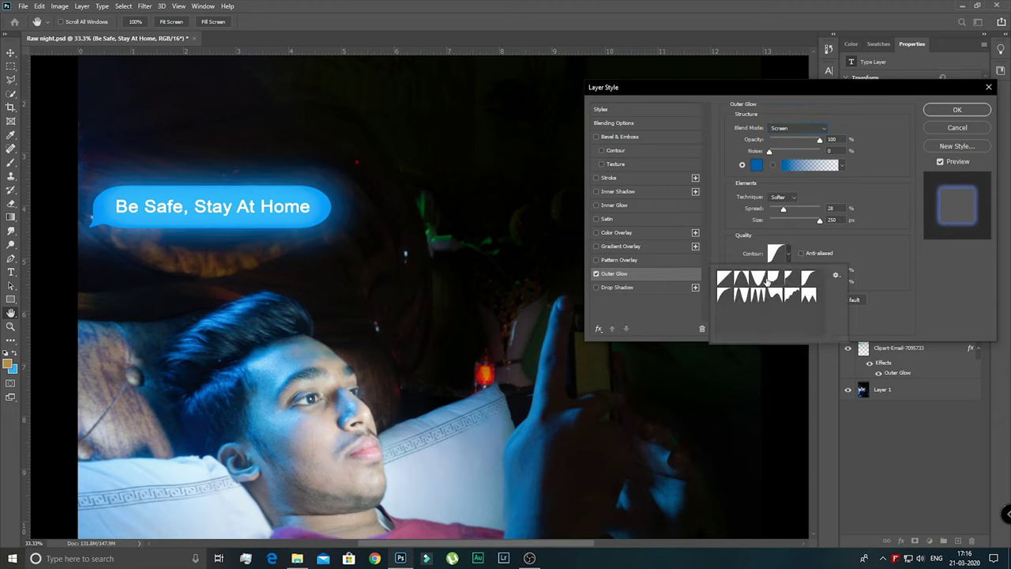
click(601, 275)
key(Return)
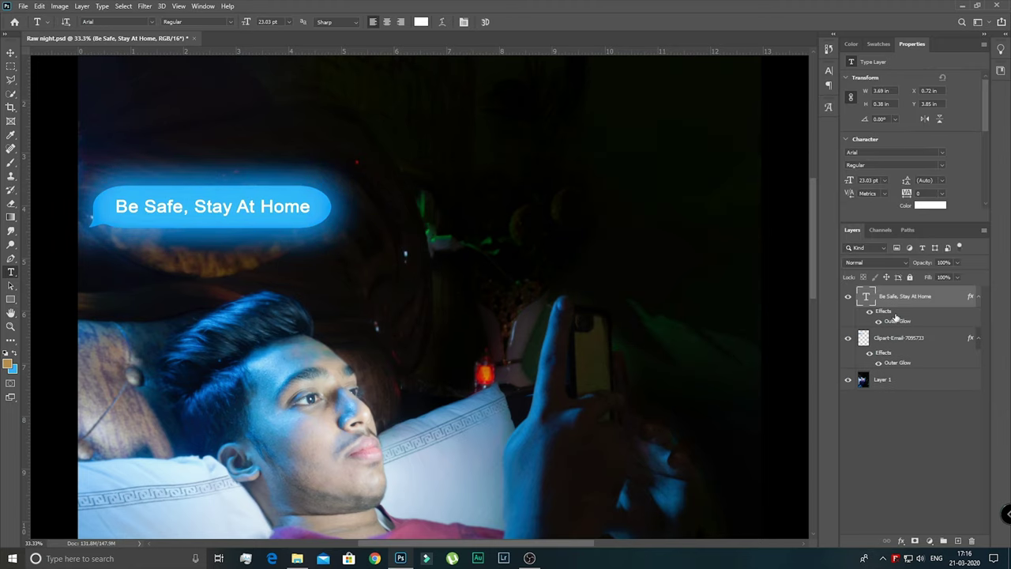
double_click(891, 322)
drag(799, 225, 796, 224)
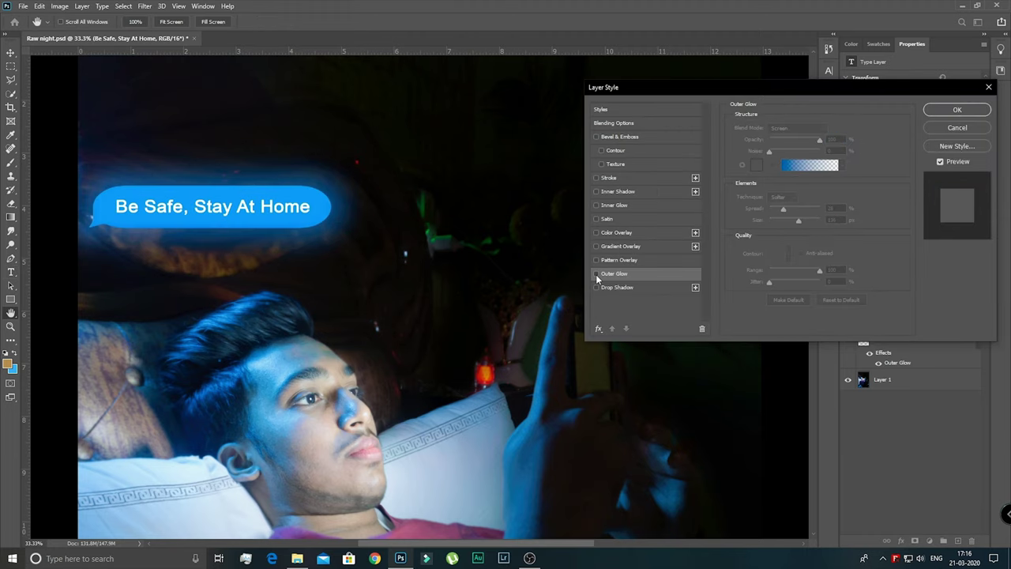
key(Return)
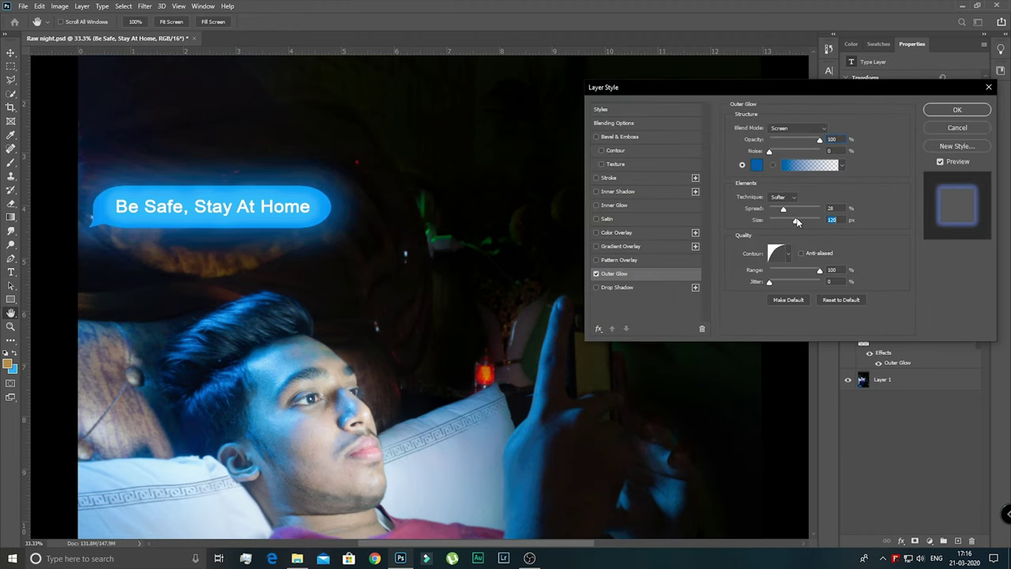
- Place the orange radial glow in Screen mode behind the bubble and add a Hue/Saturation adjustment
key(ctrl+minus)
key(ctrl+minus)
drag(746, 244, 432, 353)
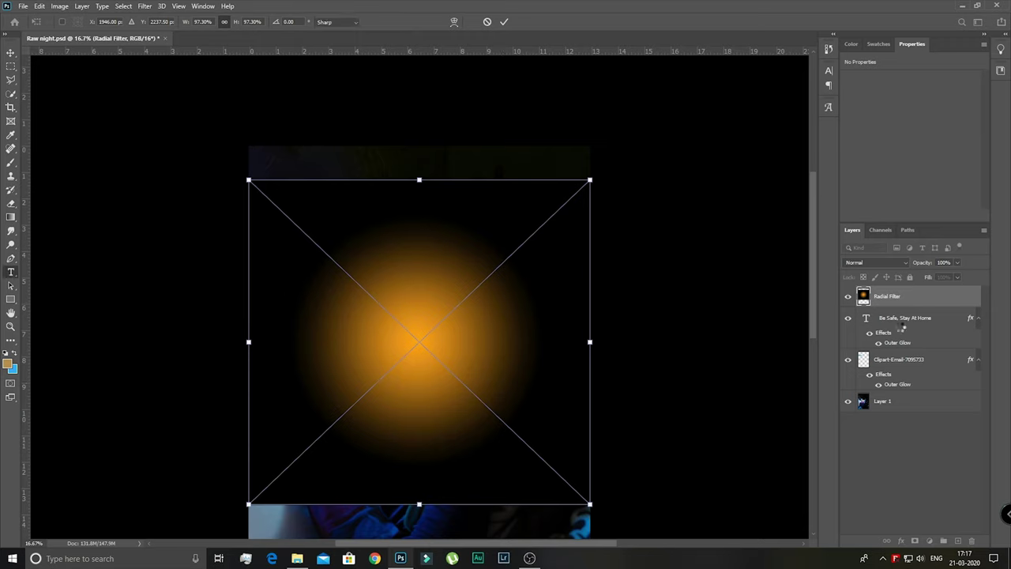
key(Return)
key(shift+alt+s)
key(ctrl+t)
drag(433, 311, 363, 237)
drag(526, 429, 435, 384)
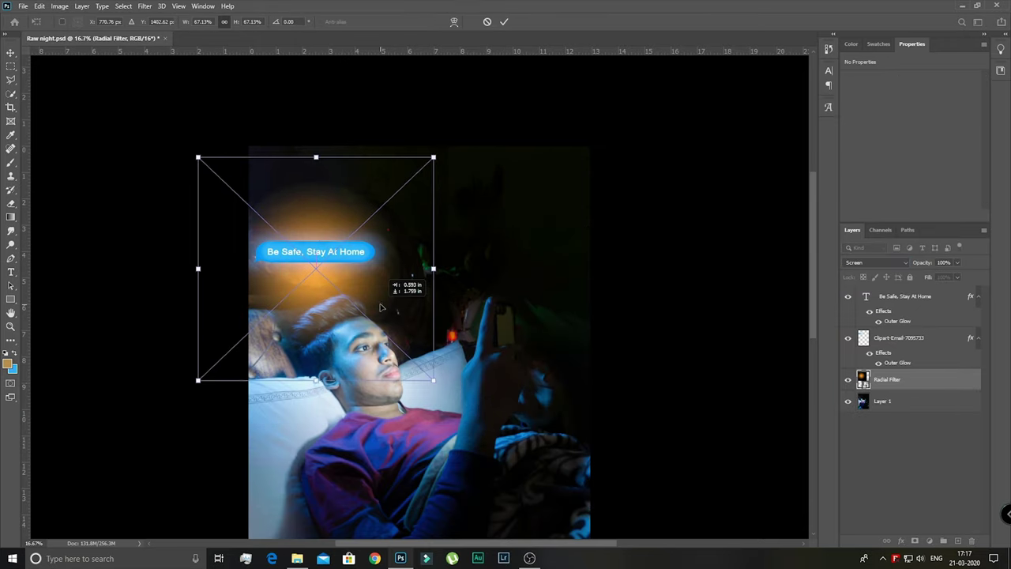
key(Return)
click(929, 541)
click(956, 438)
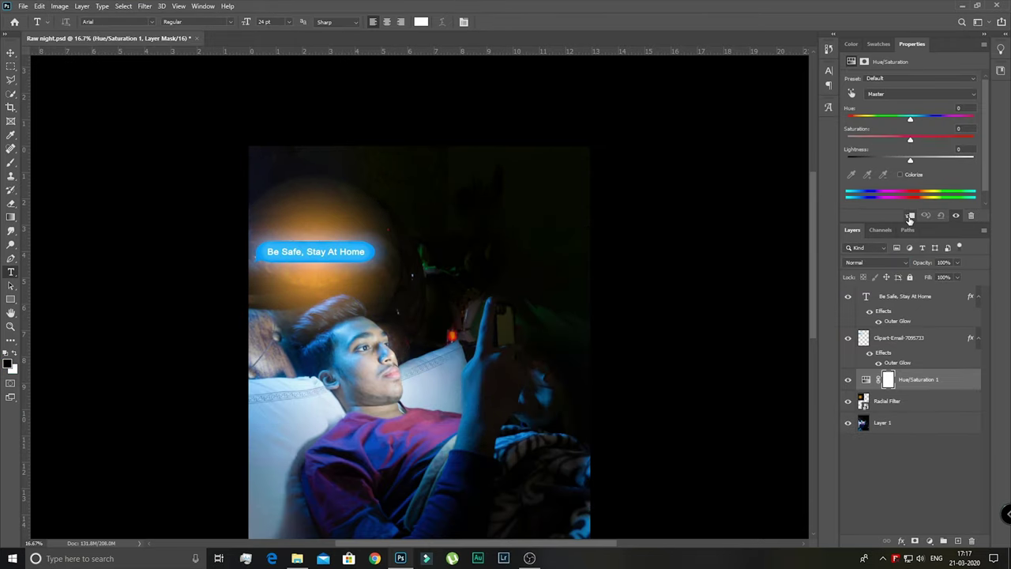
- Clip Hue/Saturation to the glow (Hue -180, Saturation -58), merge, and set to Screen
key(ctrl+alt+g)
mouse_move(911, 118)
mouse_down()
mouse_move(952, 119)
mouse_move(683, 123)
mouse_up()
drag(906, 139, 875, 142)
shift+click(916, 400)
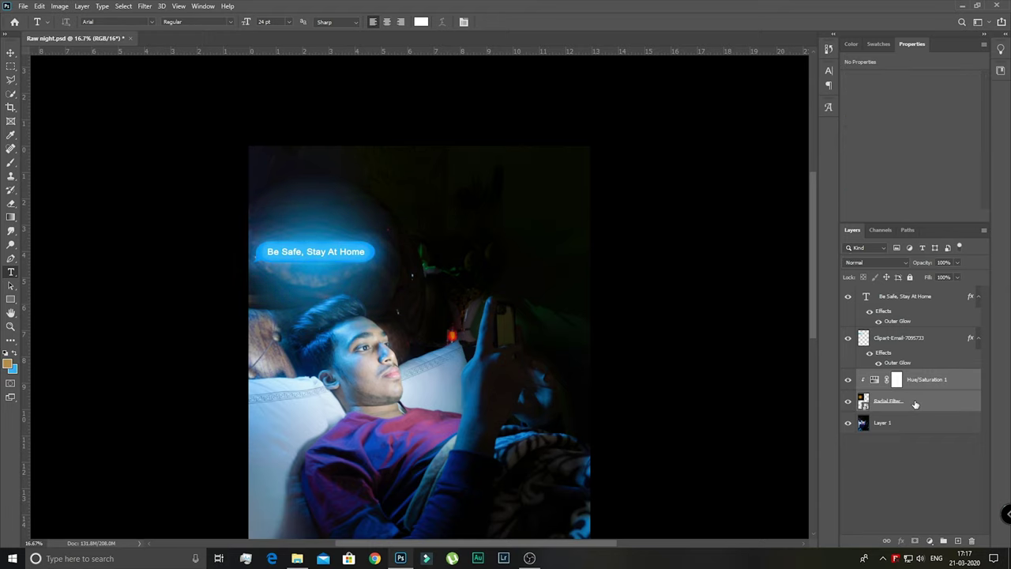
key(ctrl+e)
click(873, 262)
click(861, 345)
- Apply a Gaussian Blur of about 95.6 px to the blue glow
click(145, 6)
click(299, 164)
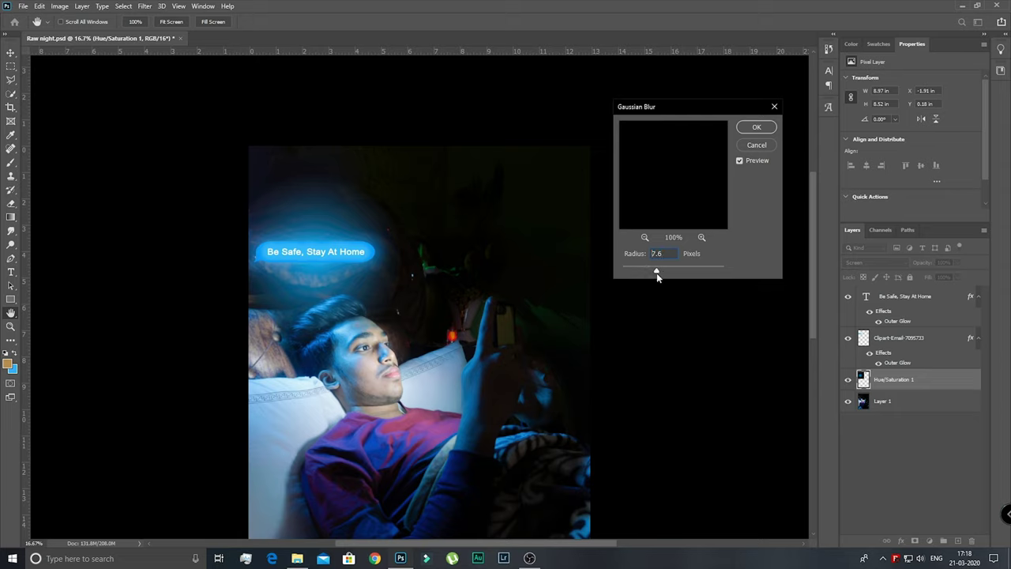
drag(657, 271, 696, 271)
click(756, 126)
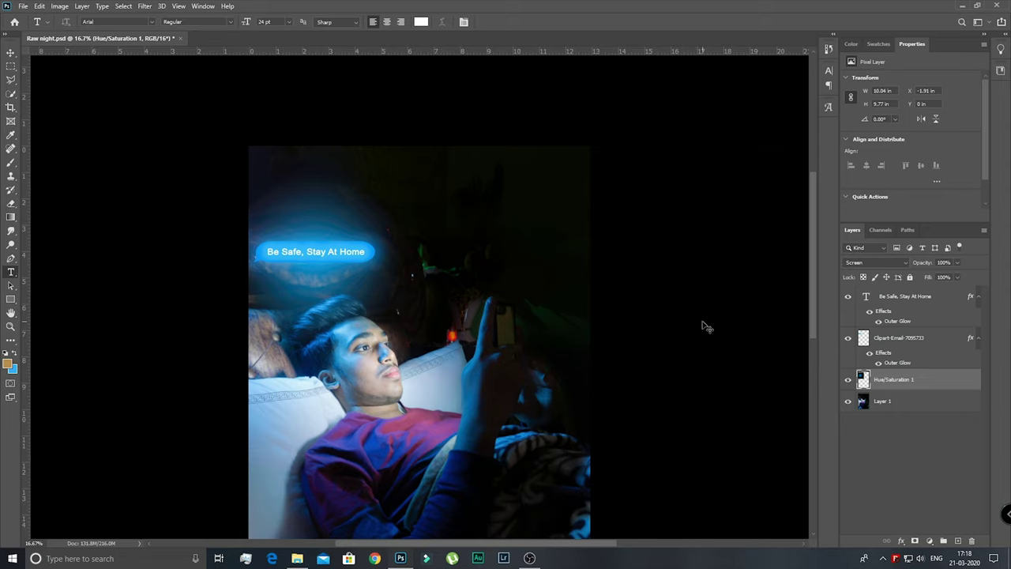
key(ctrl+t)
click(521, 22)
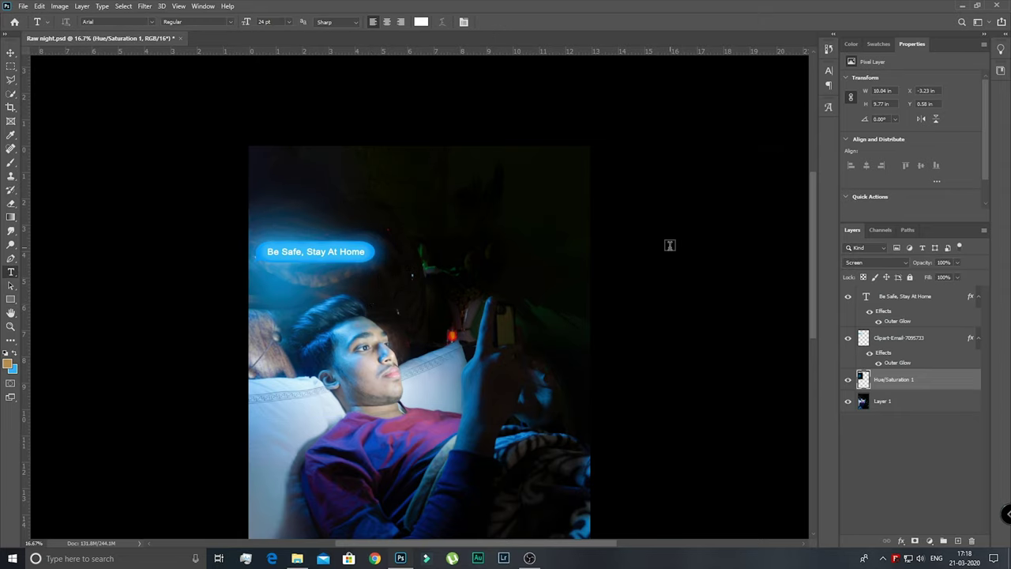
- Duplicate the glow, warp the copy up toward the face, and set the original to 67% opacity
key(ctrl+j)
key(ctrl+t)
drag(370, 212, 433, 199)
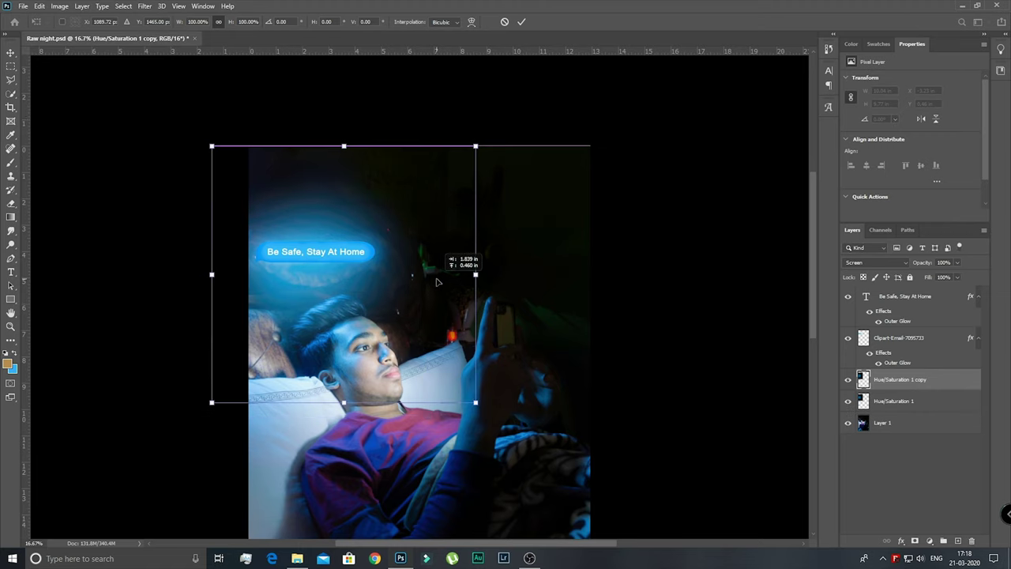
click(472, 21)
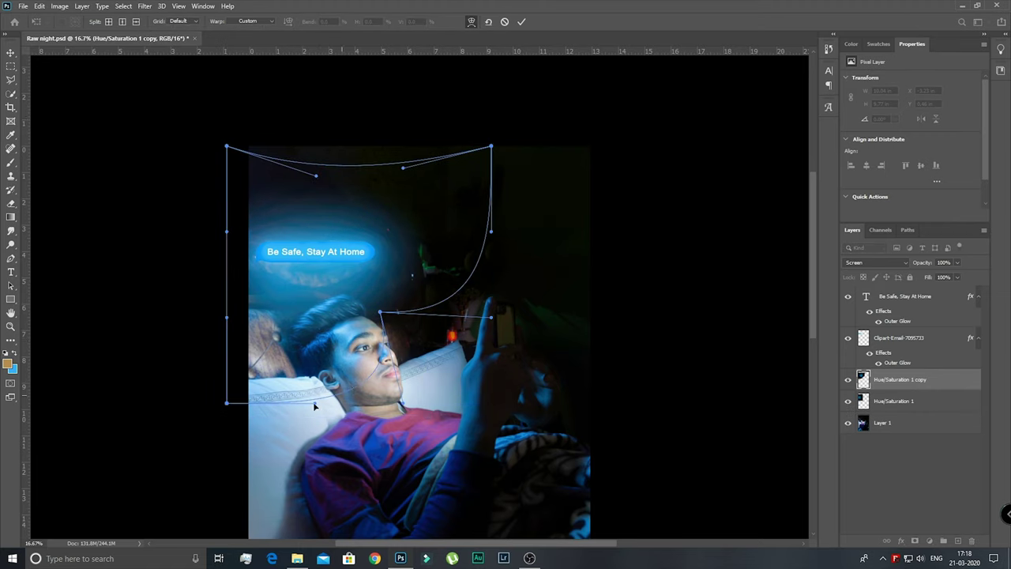
drag(313, 407, 376, 359)
key(t)
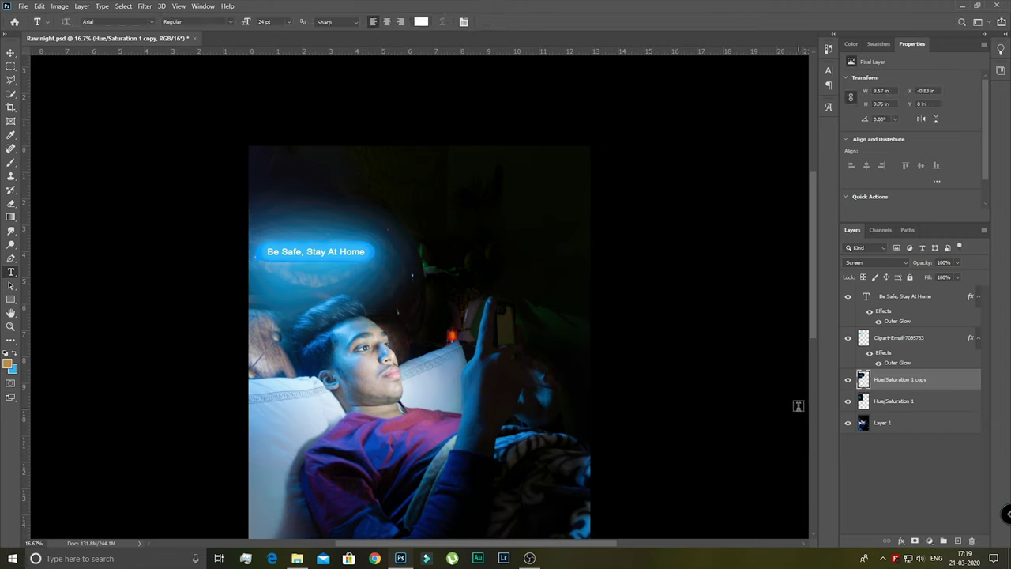
key(alt+bracketleft)
drag(945, 275, 942, 278)
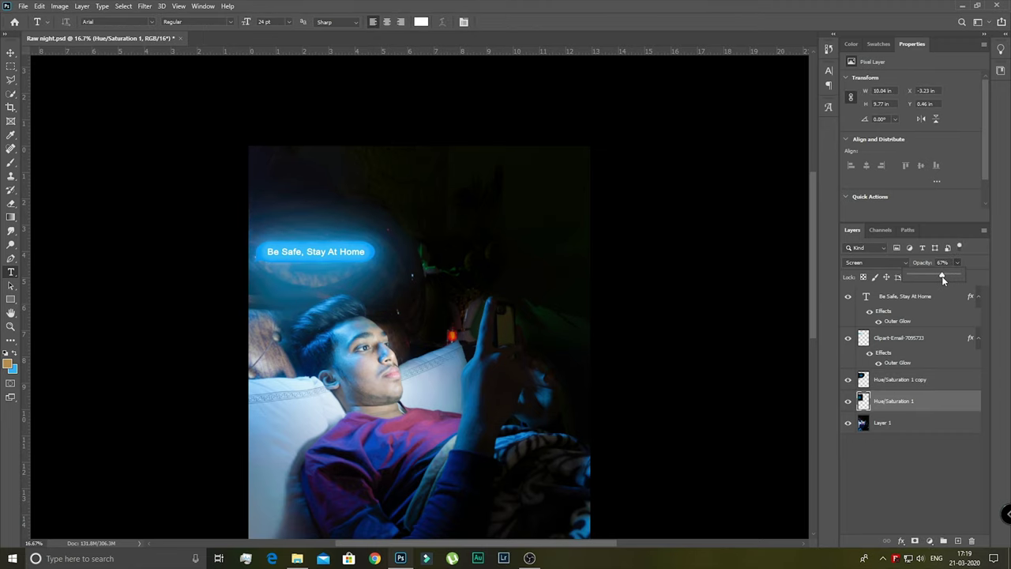
click(316, 558)
- Place the sparkle image over the bubble, scale and rotate it, and apply Field Blur
mouse_move(736, 243)
mouse_down()
mouse_move(417, 334)
mouse_move(342, 269)
mouse_up()
mouse_move(485, 354)
mouse_down()
mouse_move(474, 316)
mouse_move(442, 347)
mouse_up()
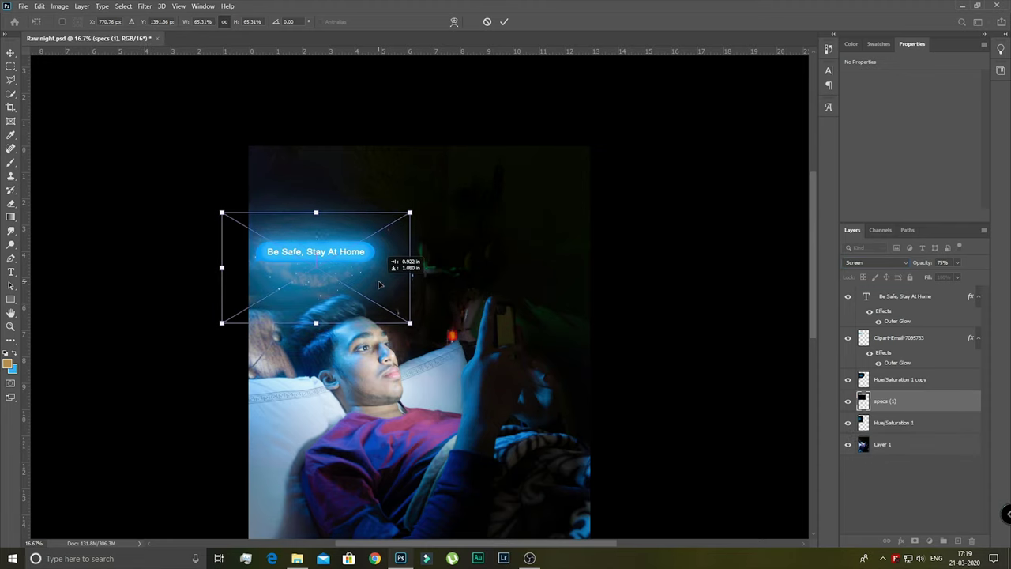
drag(348, 260, 377, 253)
click(504, 22)
click(144, 5)
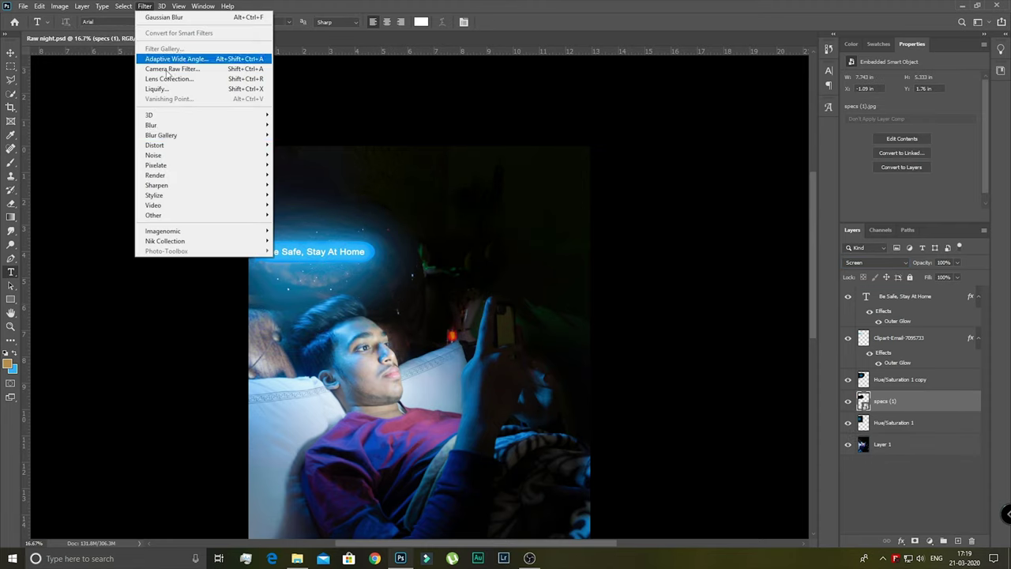
click(294, 133)
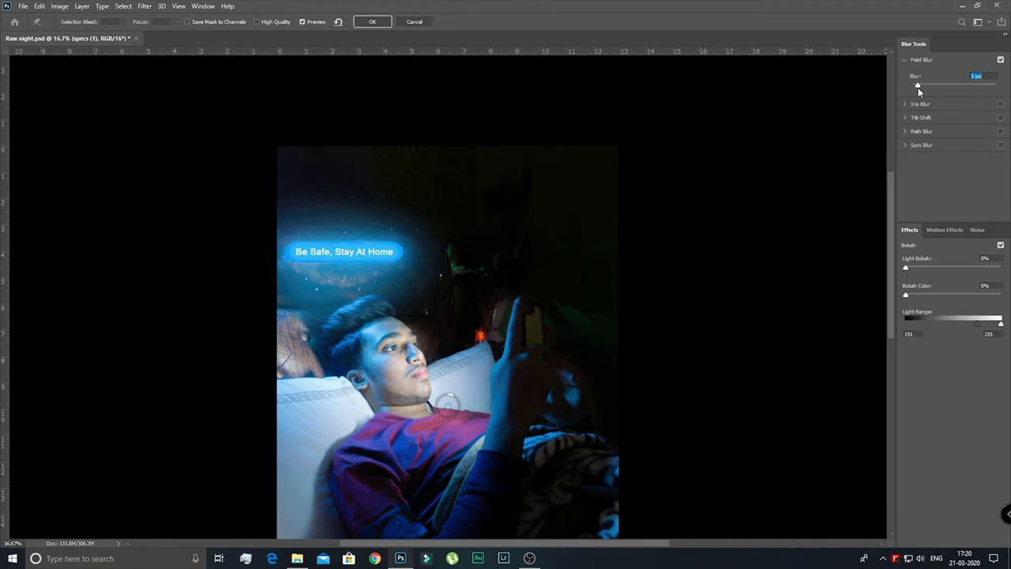
key(Return)
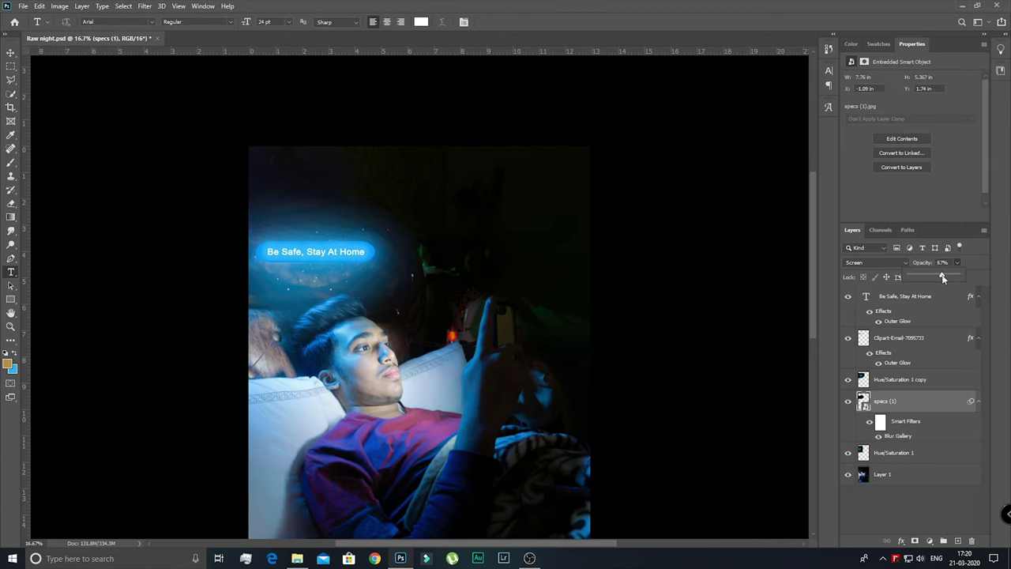
- Rasterize the sparkle layer for erasing, then create a new empty Layer 2
key(e)
right_click(398, 241)
click(391, 228)
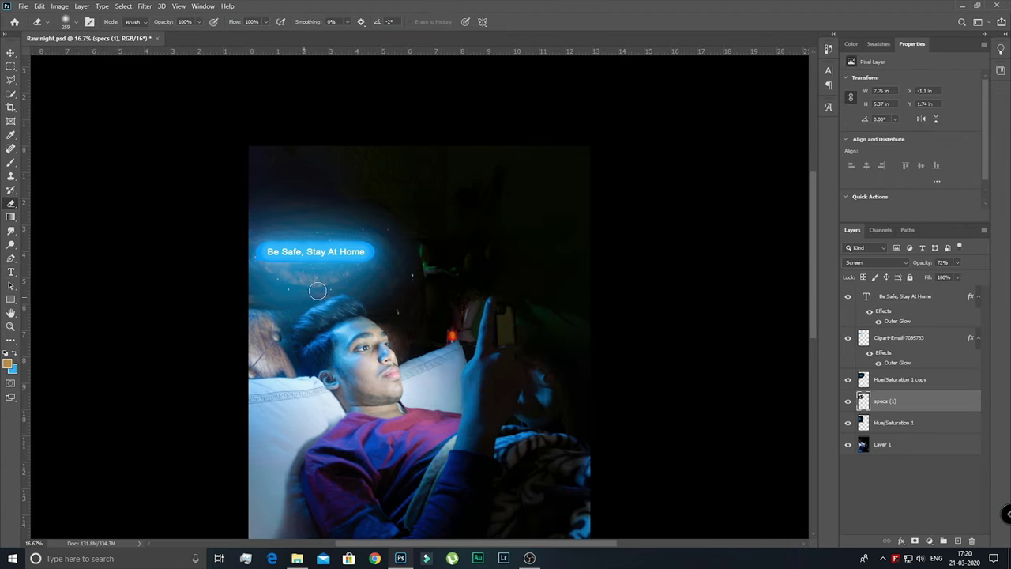
scroll(788, 429, down, 1)
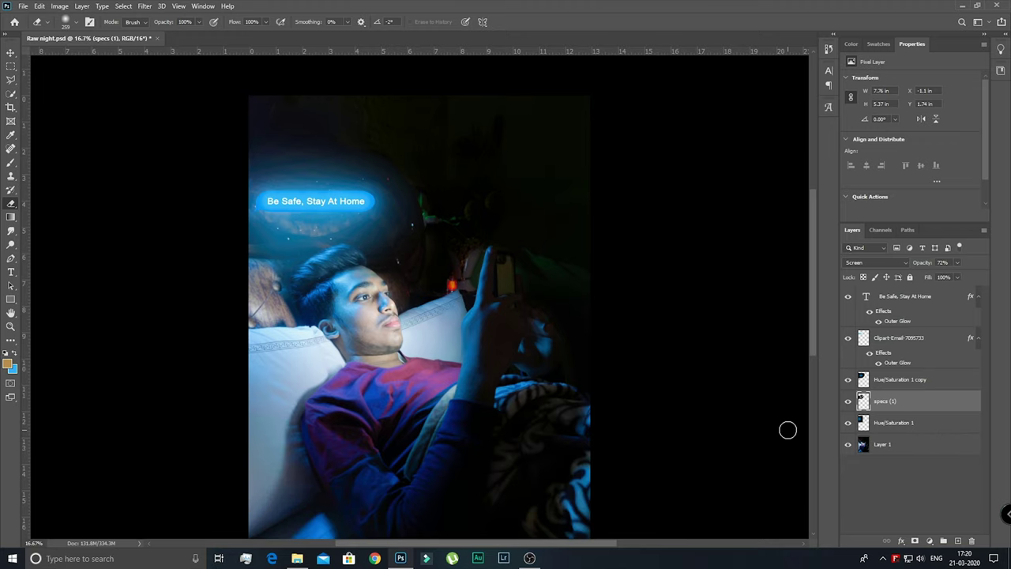
key(ctrl+minus)
click(909, 444)
key(ctrl+shift+alt+n)
click(23, 6)
- Fill Layer 2 with 50% Gray and set it to Overlay blending
click(77, 181)
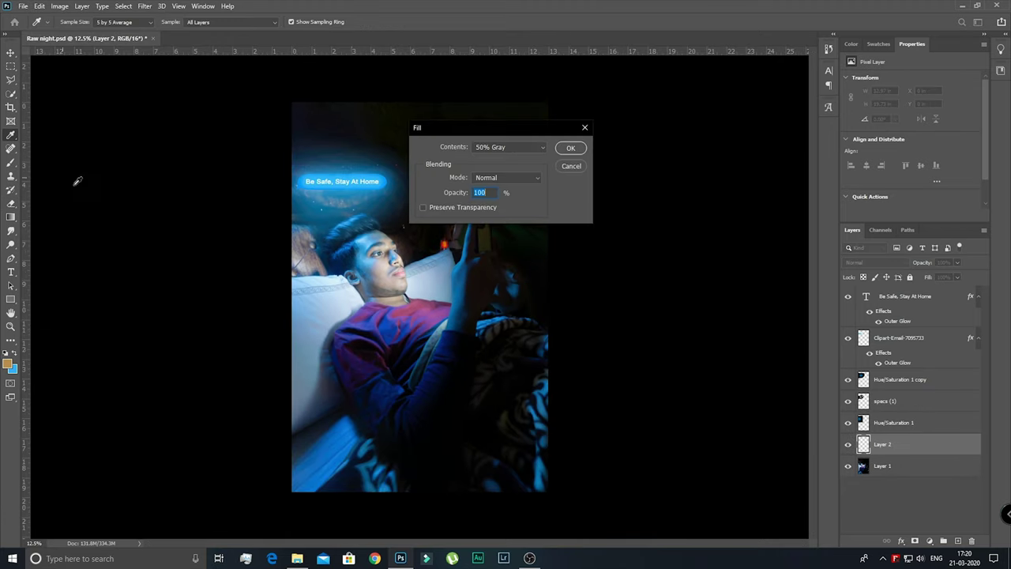
key(Return)
click(873, 262)
click(869, 392)
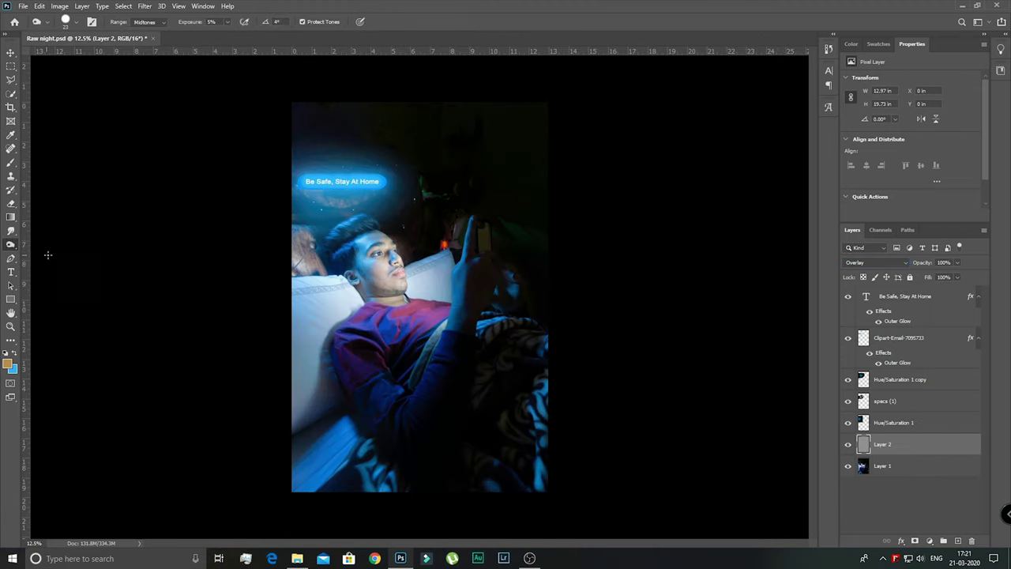
- Burn the gray overlay to darken the photo's top and right edges
key(ctrl+plus)
key(ctrl+plus)
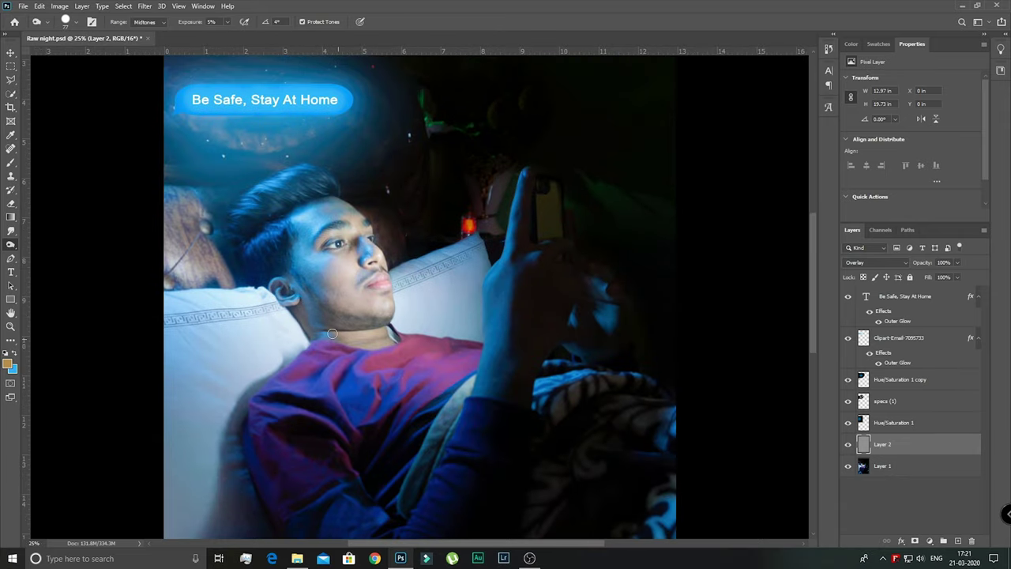
scroll(321, 327, up, 1)
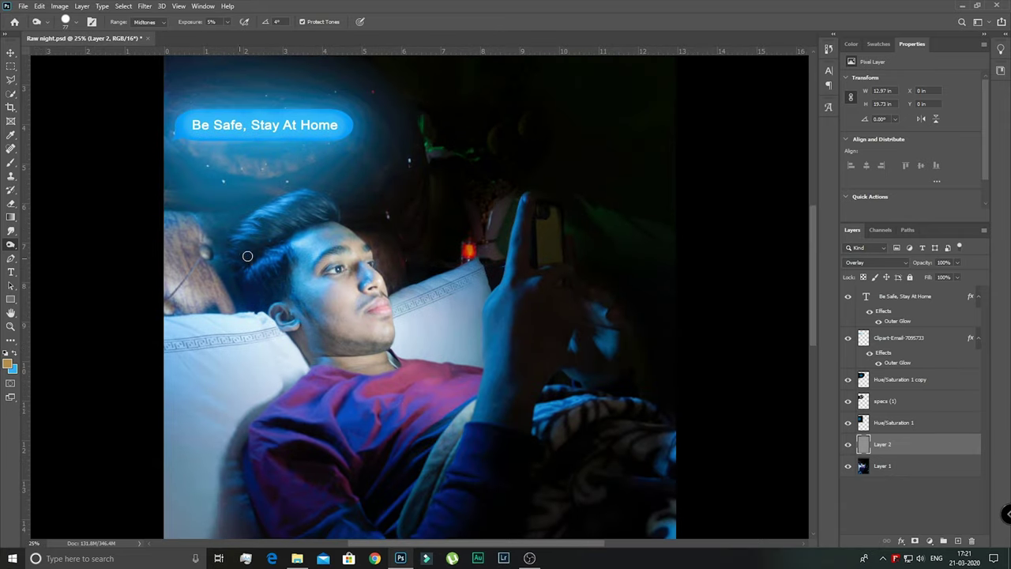
scroll(338, 218, down, 1)
scroll(307, 288, down, 5)
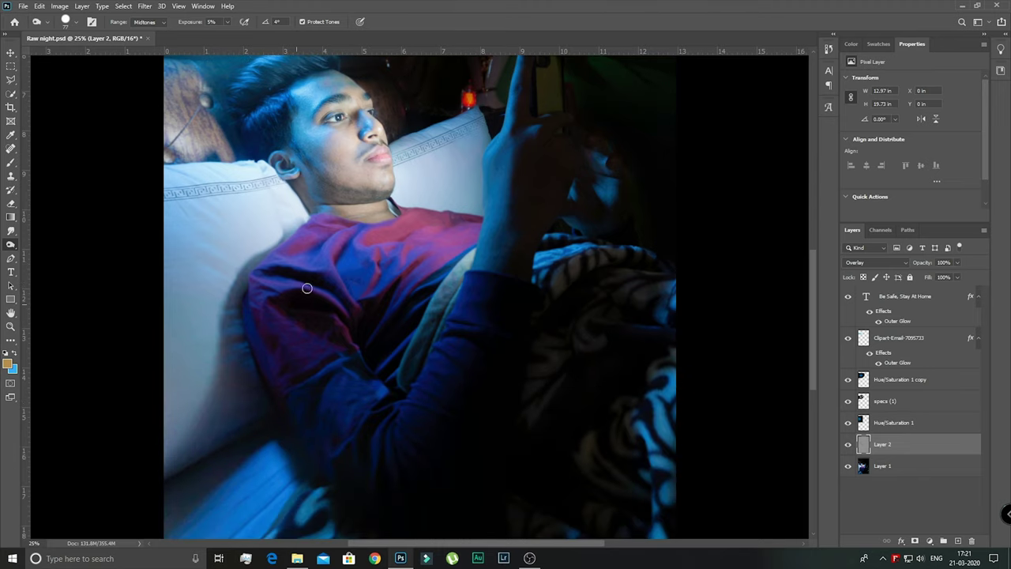
key(ctrl+minus)
right_click(355, 303)
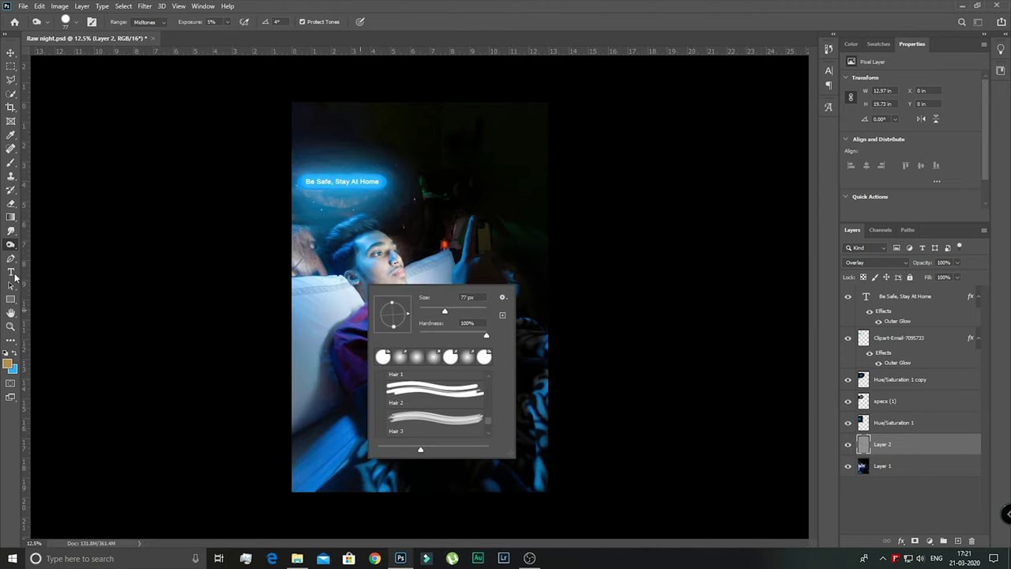
key(Escape)
key(ctrl+plus)
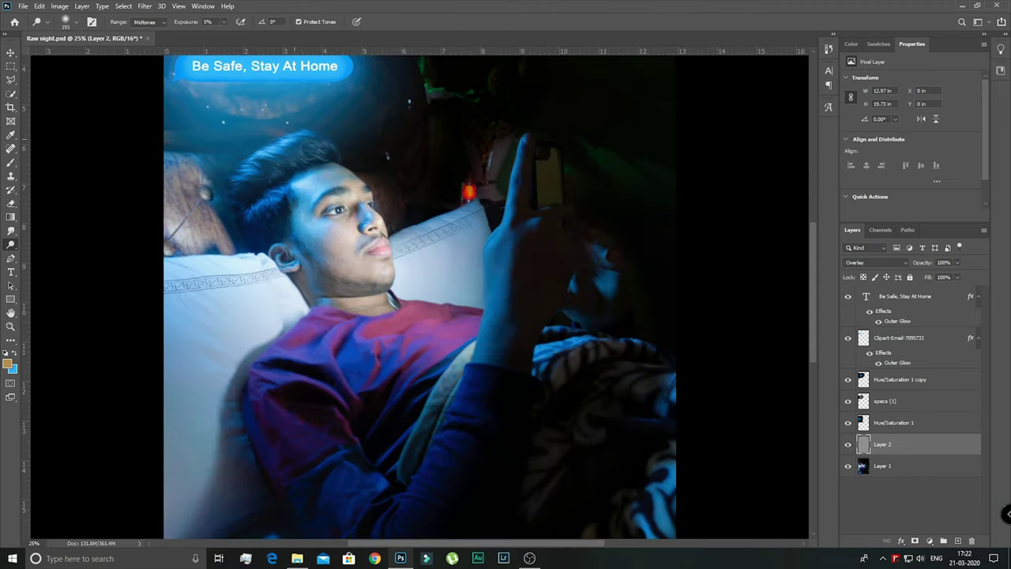
- Refine the dodge and burn shading with smaller brush sizes
key(bracketleft)
key(bracketleft)
key(bracketleft)
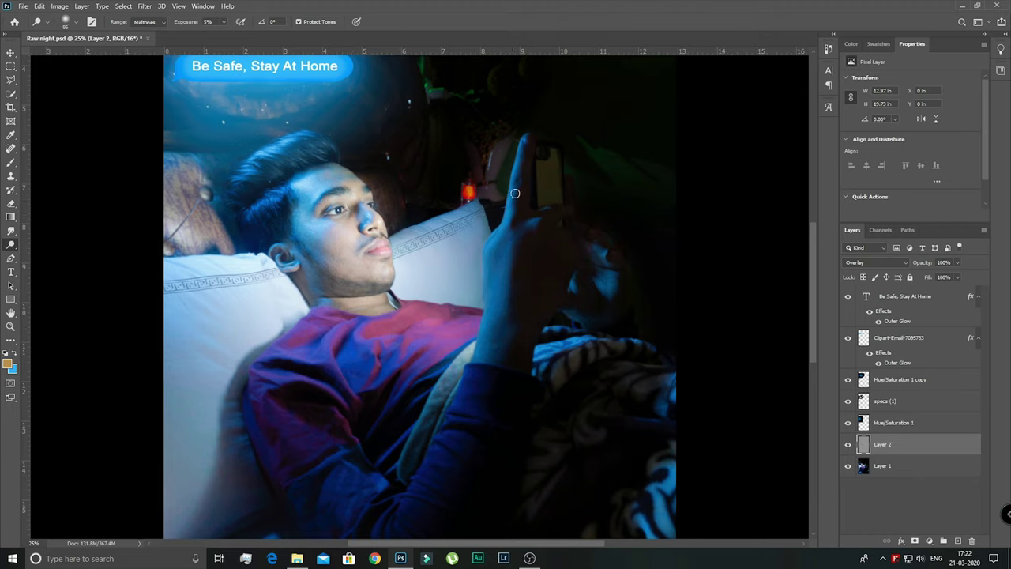
right_click(452, 343)
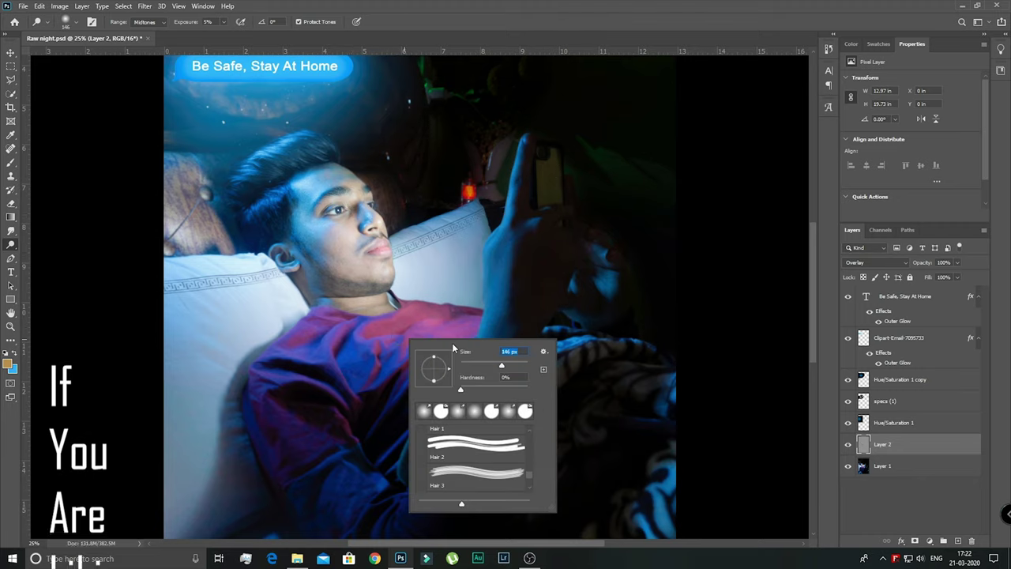
key(ctrl+minus)
right_click(390, 313)
key(Escape)
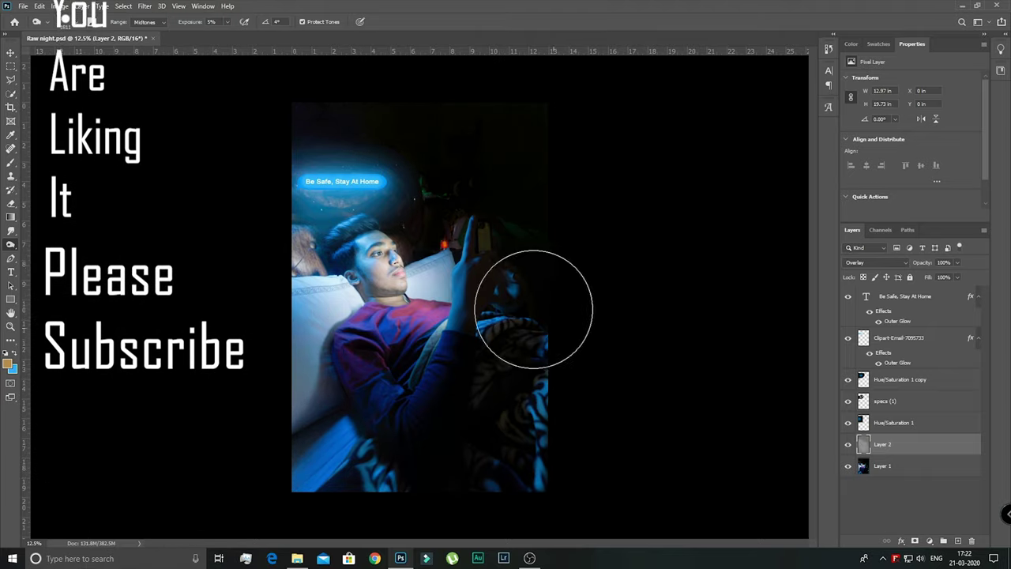
right_click(537, 309)
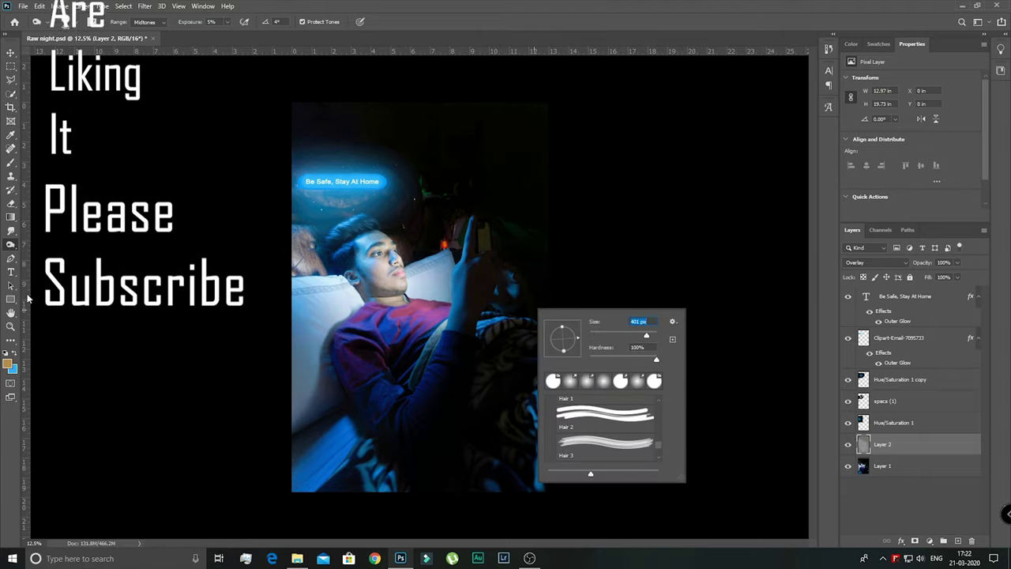
double_click(553, 408)
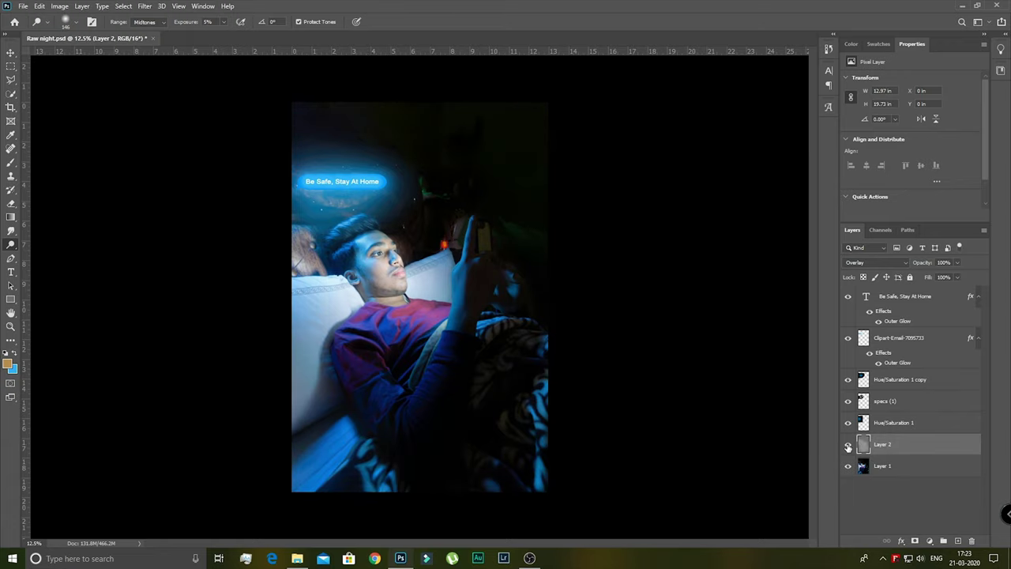
- Place 01.jpg on the photo as a Screen layer and softly erase its hard edges
click(297, 559)
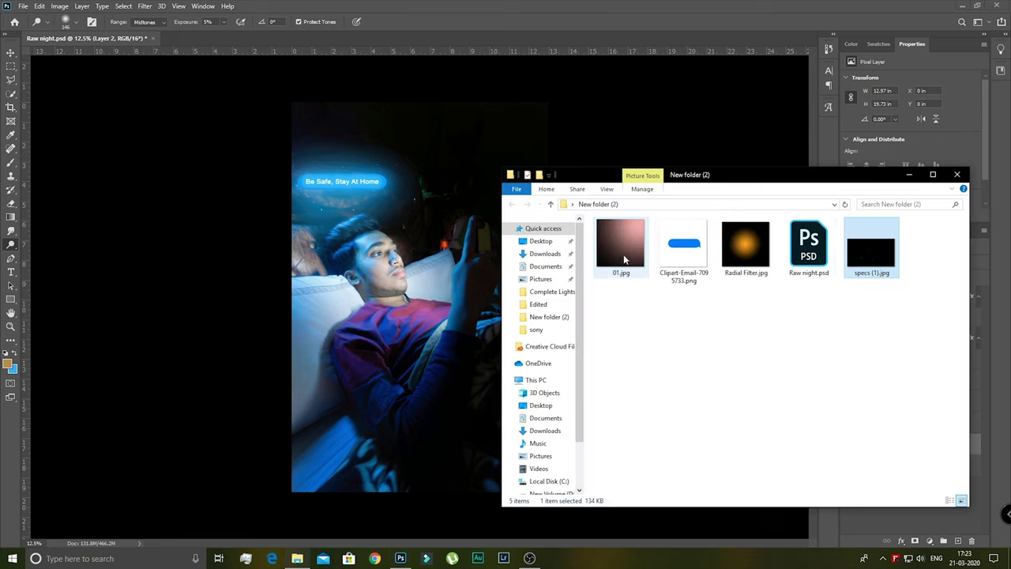
drag(939, 226, 406, 248)
key(Return)
click(876, 262)
click(870, 350)
key(e)
right_click(427, 221)
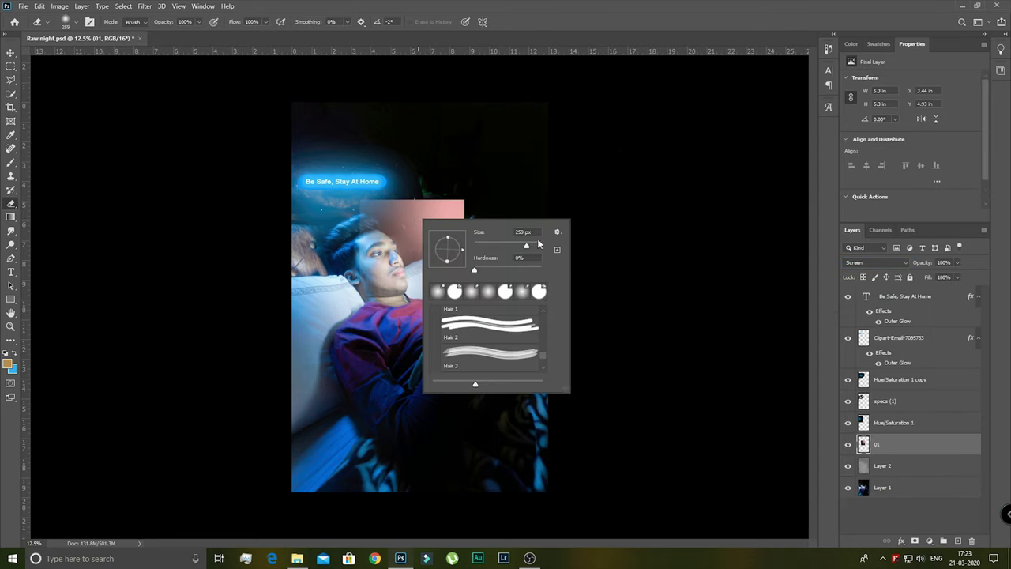
drag(372, 209, 467, 238)
- Shift the 01 glow layer's hue to -38 with Hue/Saturation
click(59, 6)
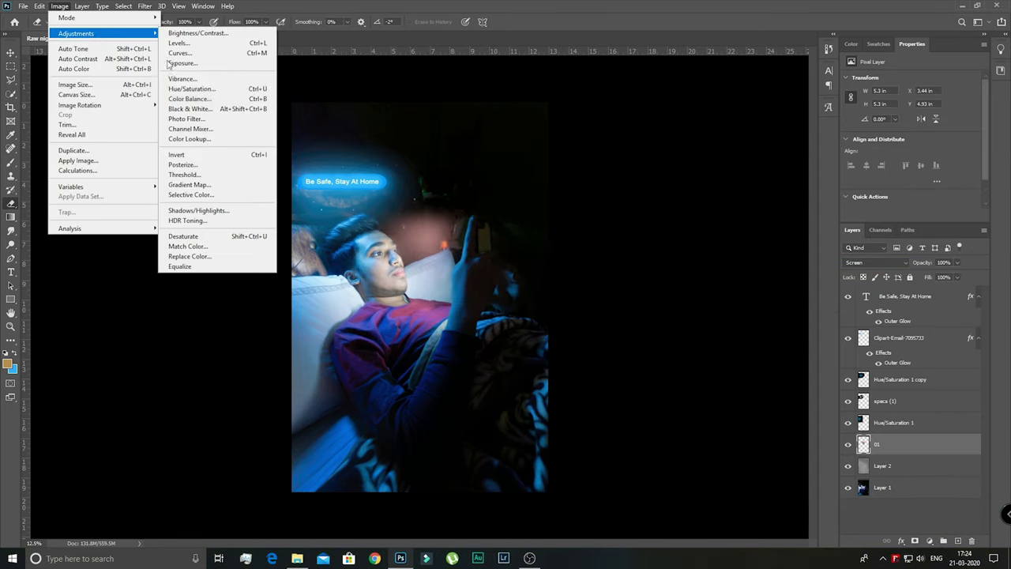
click(192, 98)
drag(745, 121, 721, 125)
key(Return)
- Rotate and move the glow near the man's face and phone, then set opacity to 77%
key(ctrl+t)
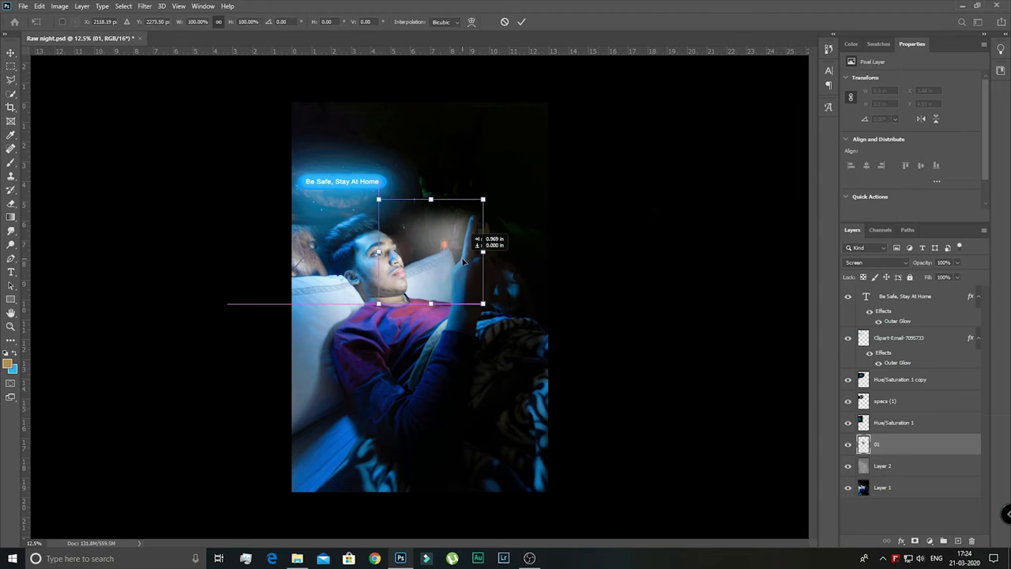
drag(502, 198, 506, 170)
drag(430, 227, 434, 231)
key(Return)
key(e)
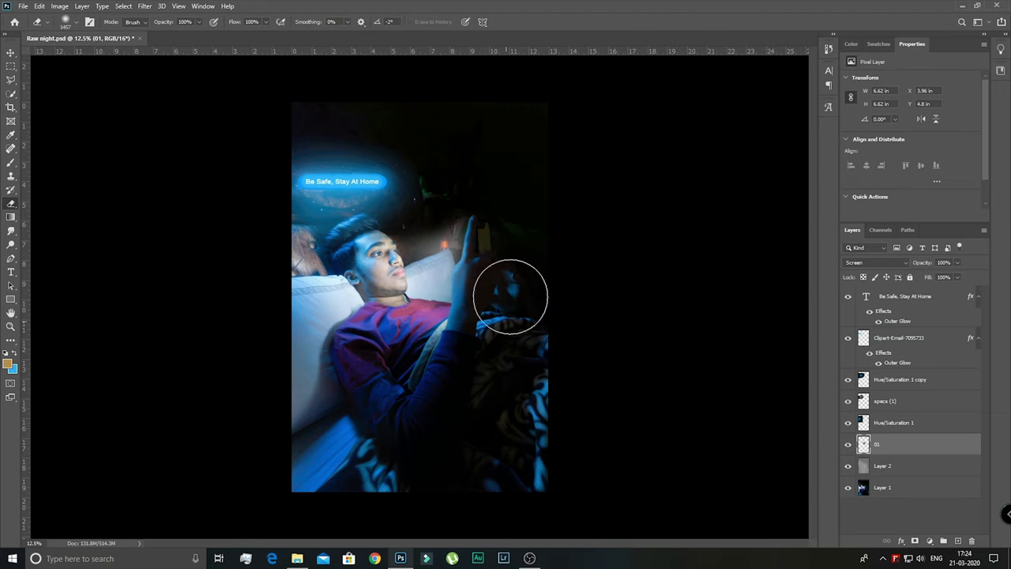
click(957, 263)
drag(960, 276, 947, 276)
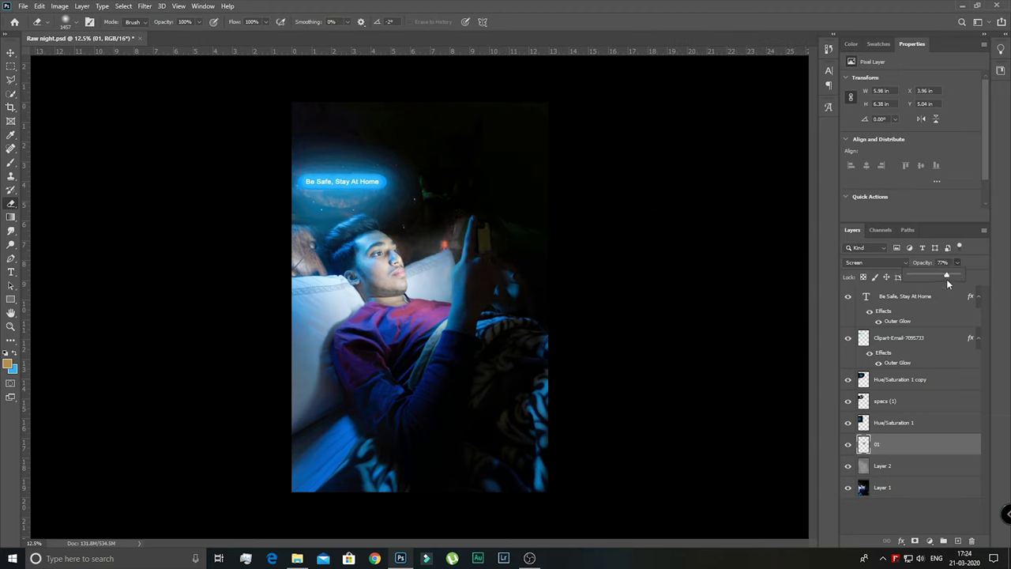
- Select Layer 2 and set up the Dodge tool with a larger brush
click(894, 467)
key(o)
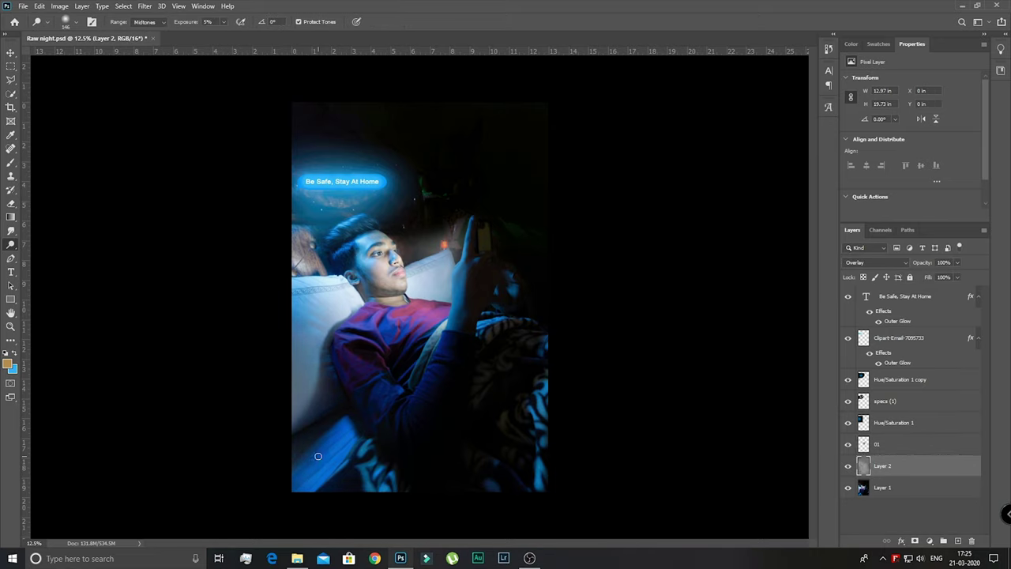
key(bracketright)
key(bracketright)
key(bracketright)
- Raise the Hue/Saturation 1 copy layer's opacity and apply a Gaussian Blur to it
right_click(11, 245)
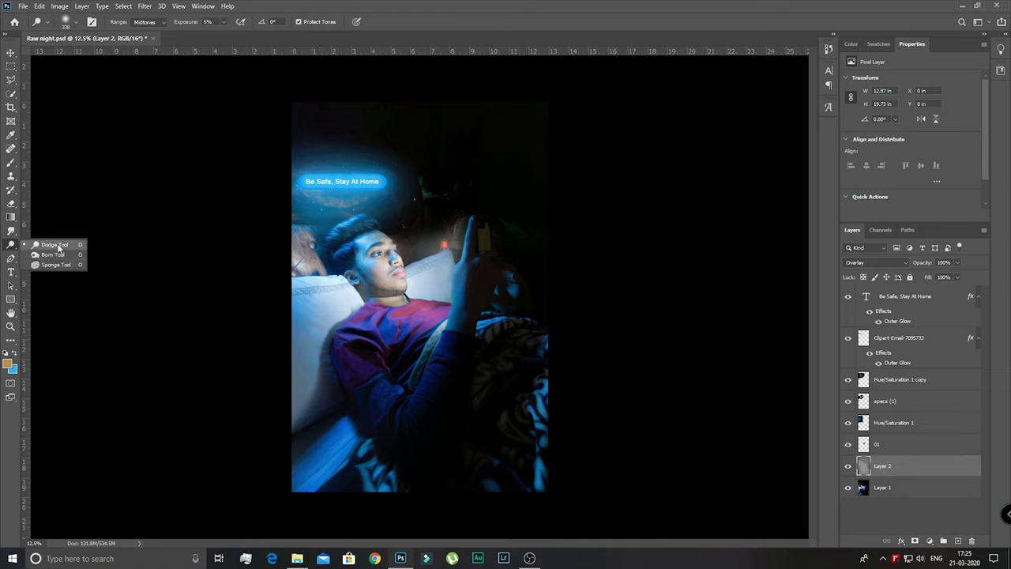
click(47, 255)
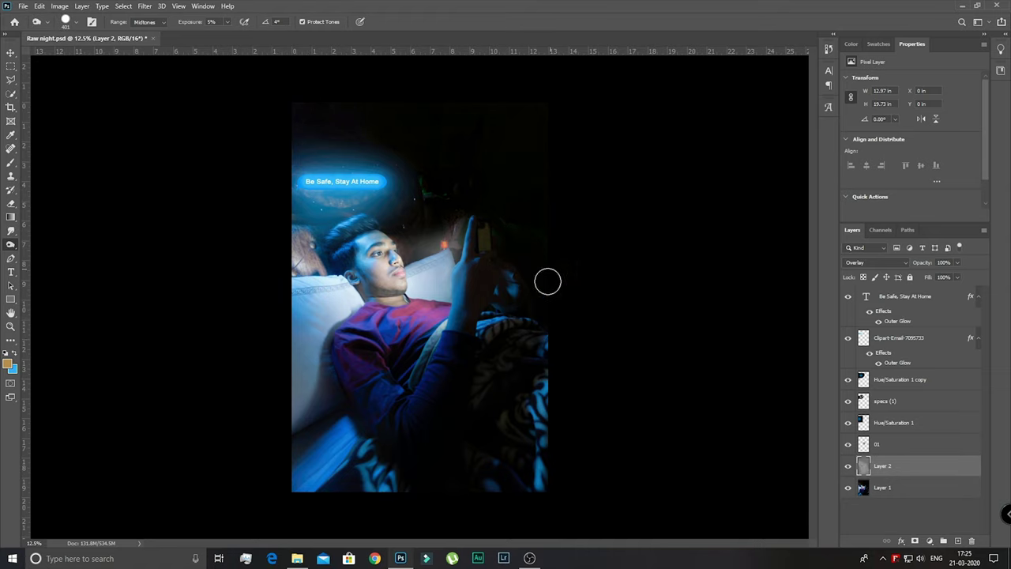
click(901, 381)
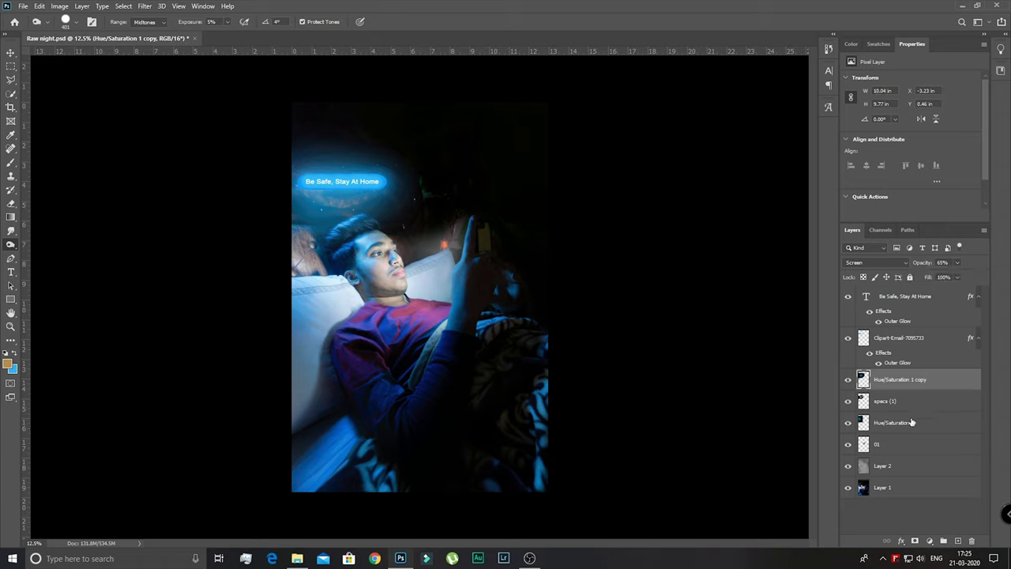
drag(957, 263, 970, 276)
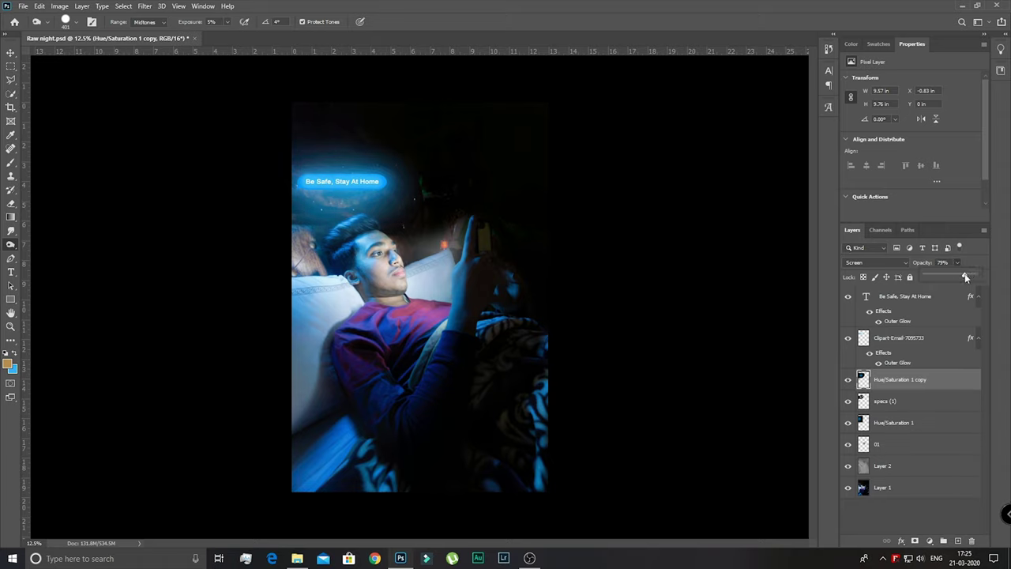
click(145, 6)
click(371, 174)
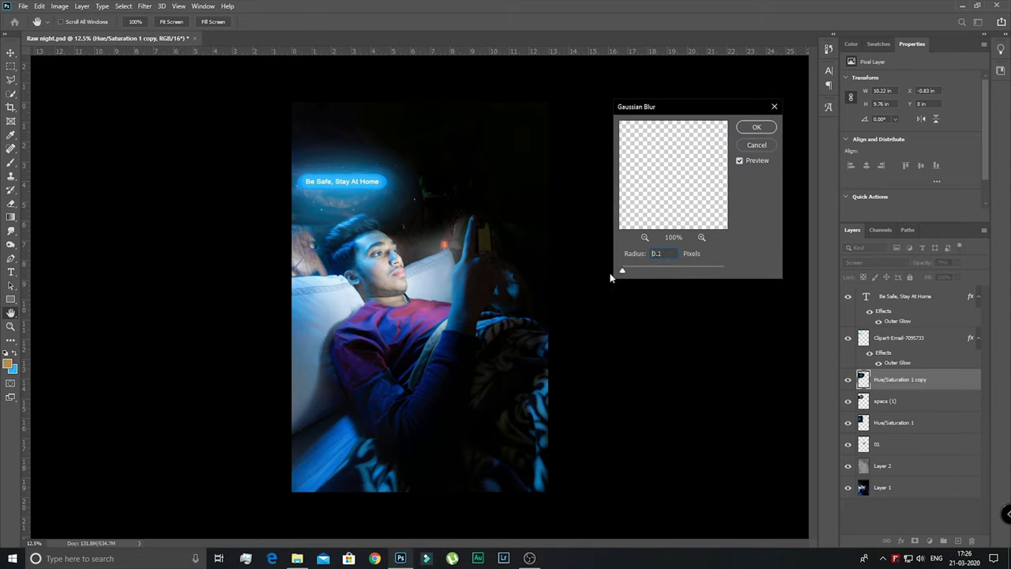
key(Return)
- Duplicate the Hue/Saturation 1 layer and warp the copy toward the upper left
click(894, 422)
key(ctrl+j)
key(ctrl+t)
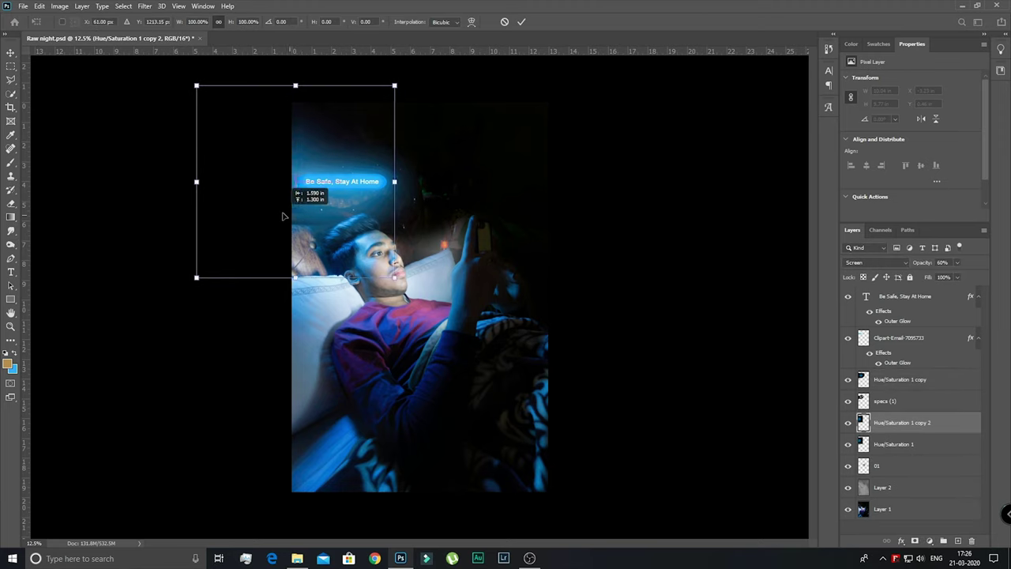
drag(287, 214, 355, 211)
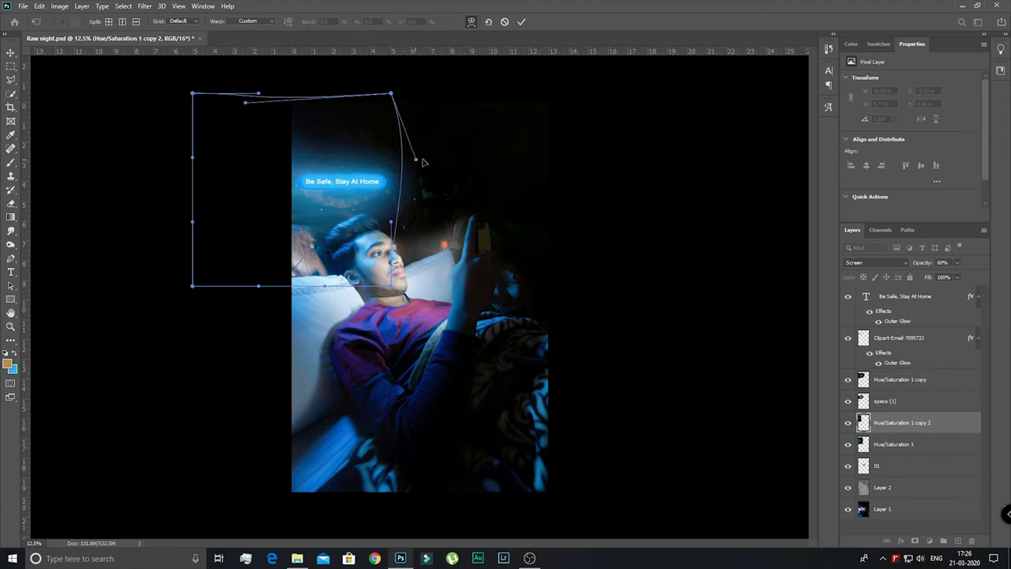
key(Return)
key(o)
- Duplicate Layer 1 and merge the edit layers above it into one layer
click(901, 508)
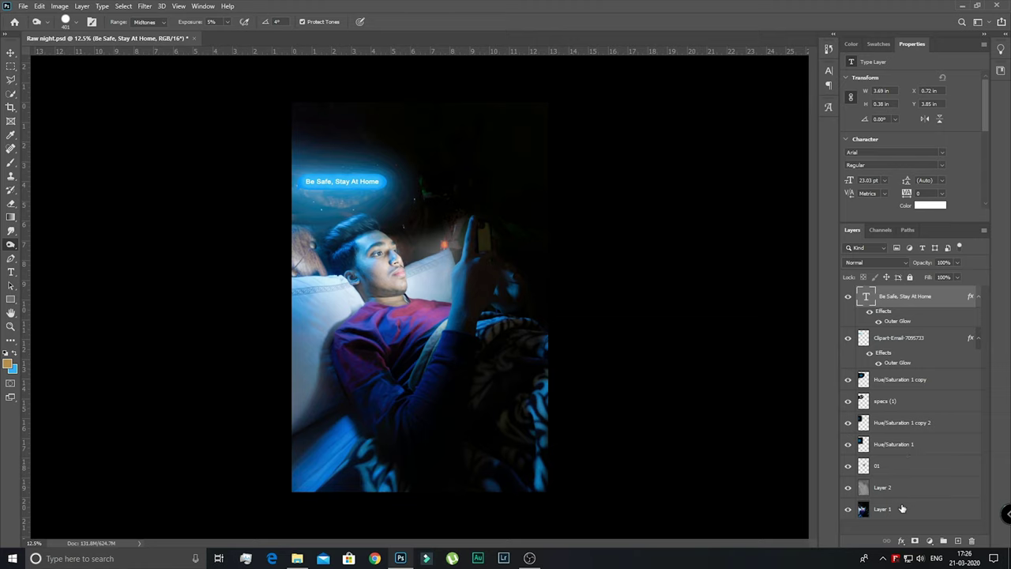
key(ctrl+j)
shift+click(905, 296)
key(ctrl+e)
- Run a Camera Raw filter pass, then crop the image with rulers shown
click(145, 6)
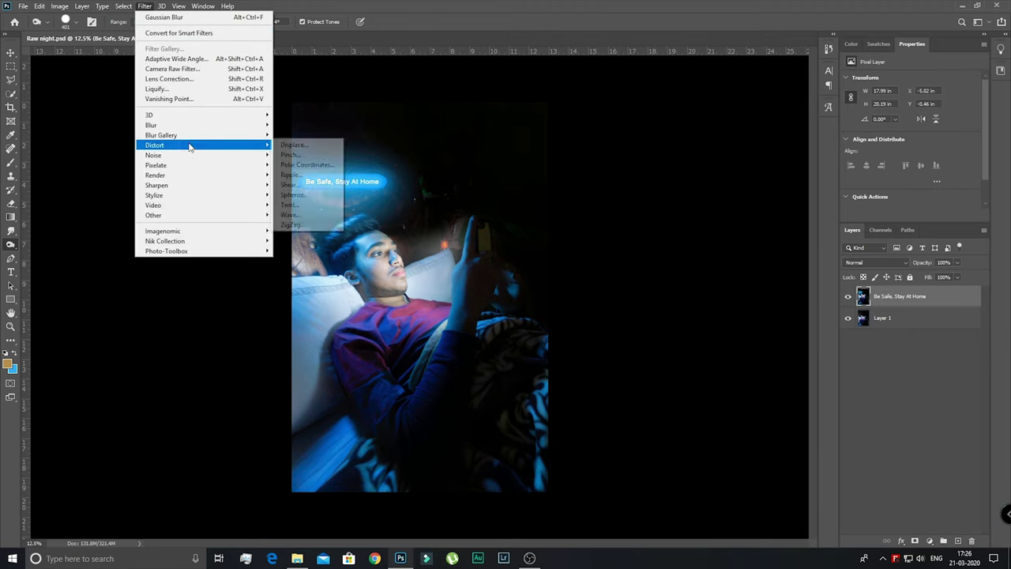
click(208, 216)
key(Return)
key(c)
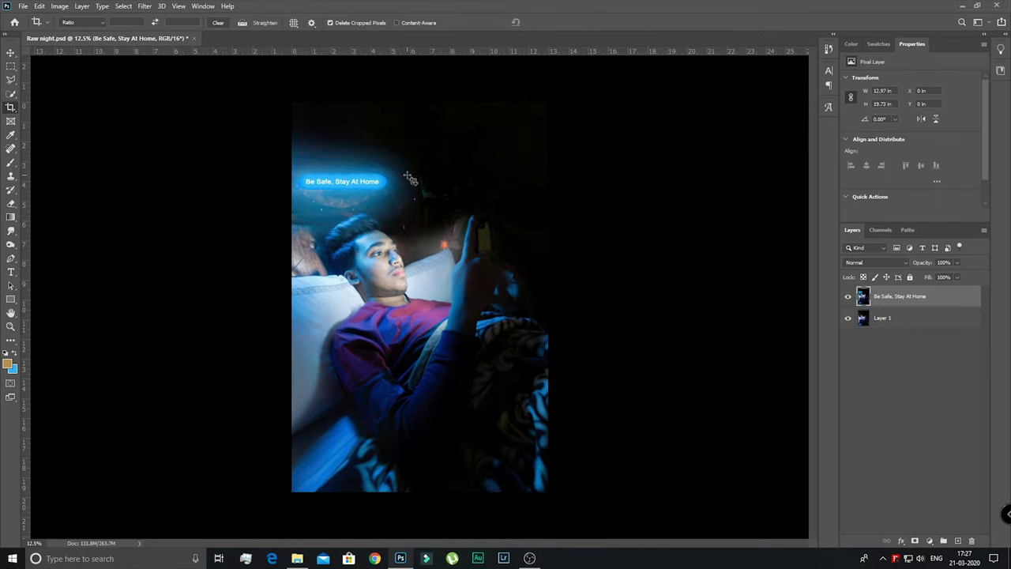
key(ctrl+r)
key(Return)
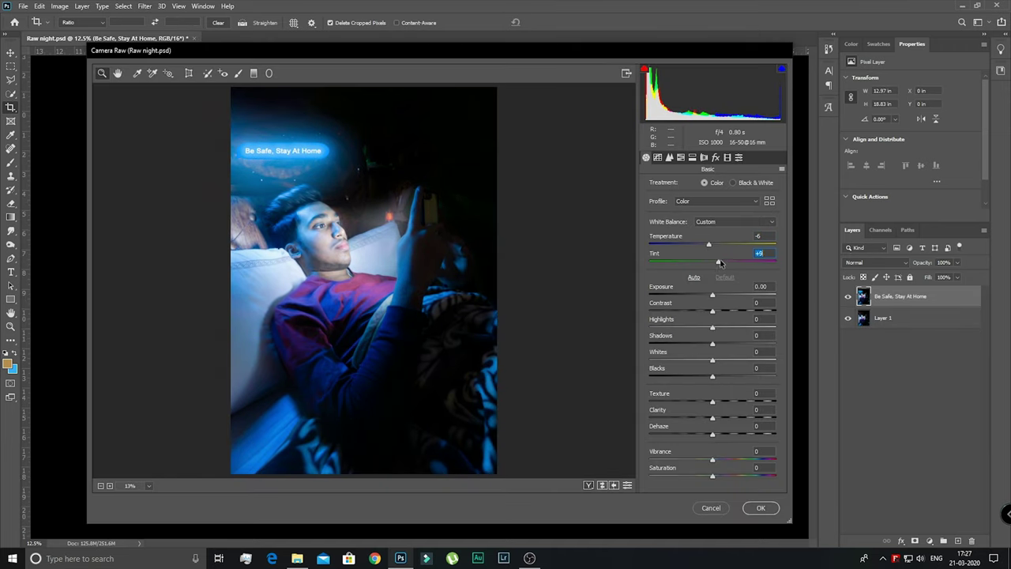
- In Camera Raw Basic, nudge tint green, raise exposure and contrast, deepen blacks, add clarity
drag(720, 264, 716, 262)
mouse_move(713, 295)
mouse_down()
mouse_move(734, 313)
mouse_move(705, 330)
mouse_up()
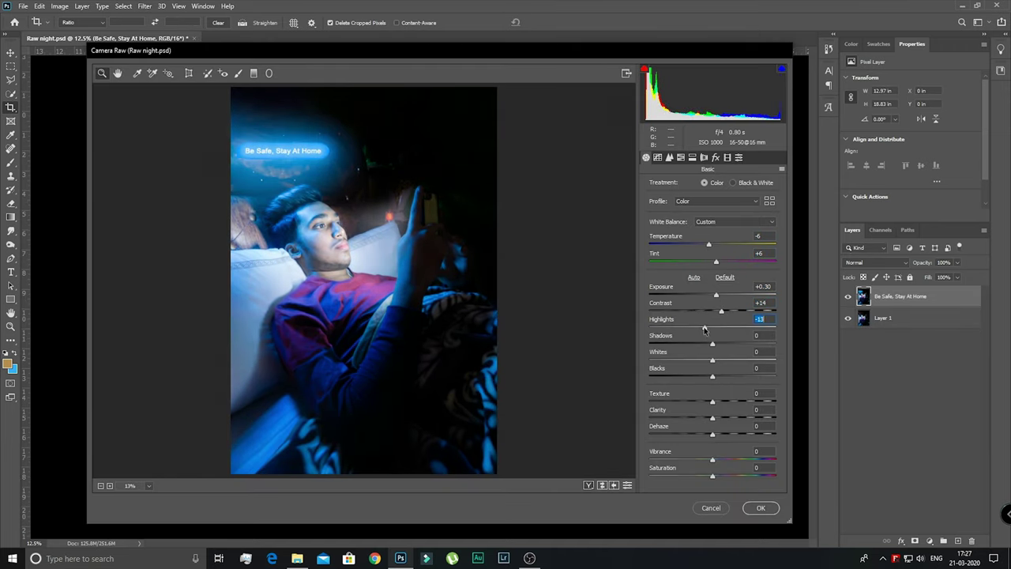
drag(712, 380, 716, 382)
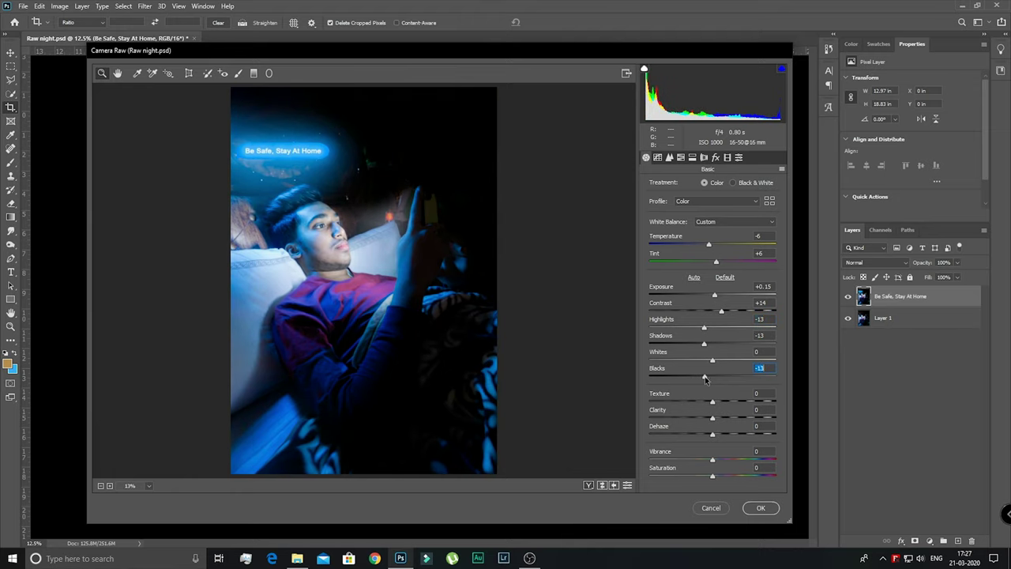
drag(712, 418, 722, 419)
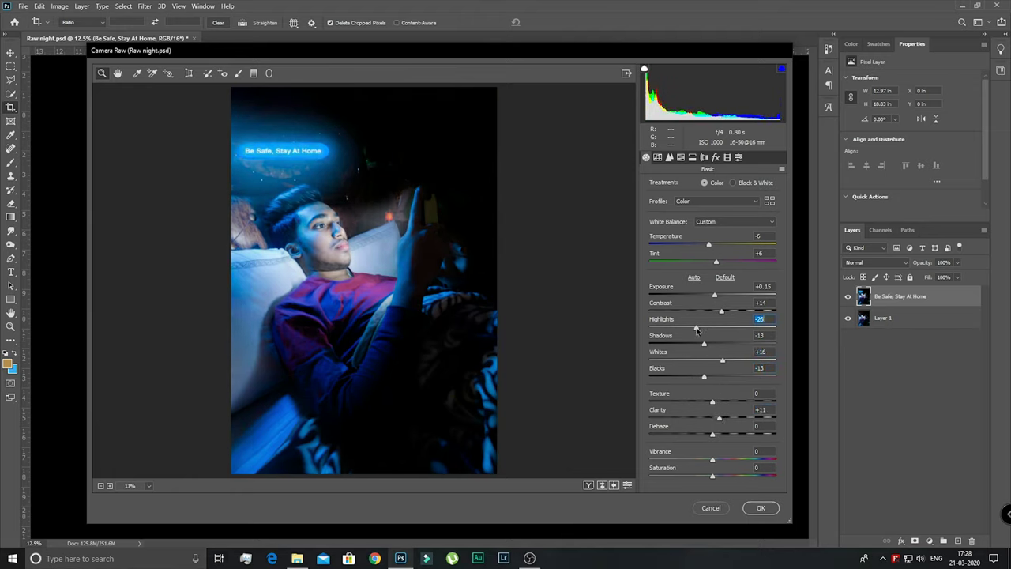
- Desaturate and brighten the oranges and yellows in HSL, then apply the filter
click(681, 157)
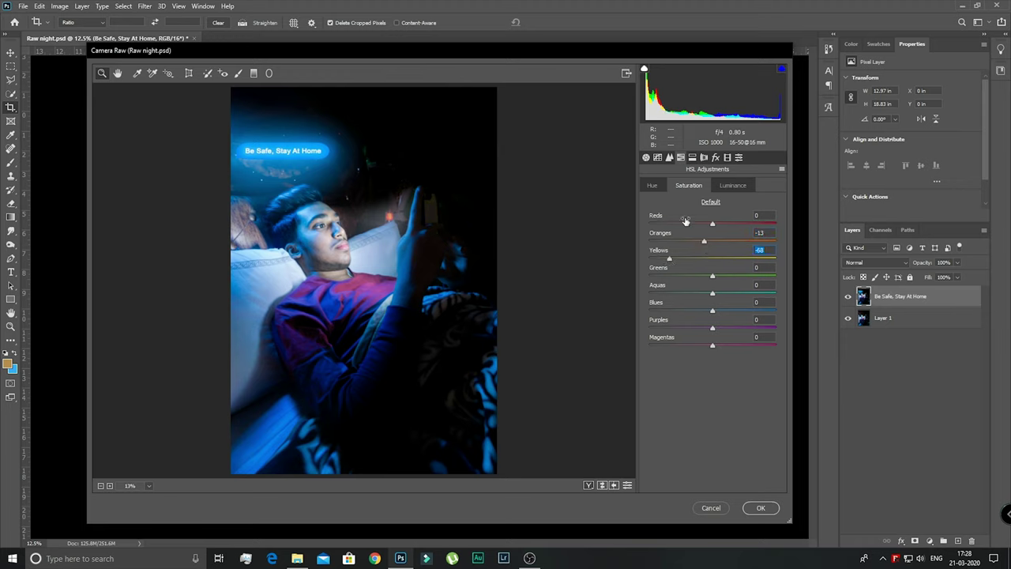
drag(713, 310, 724, 313)
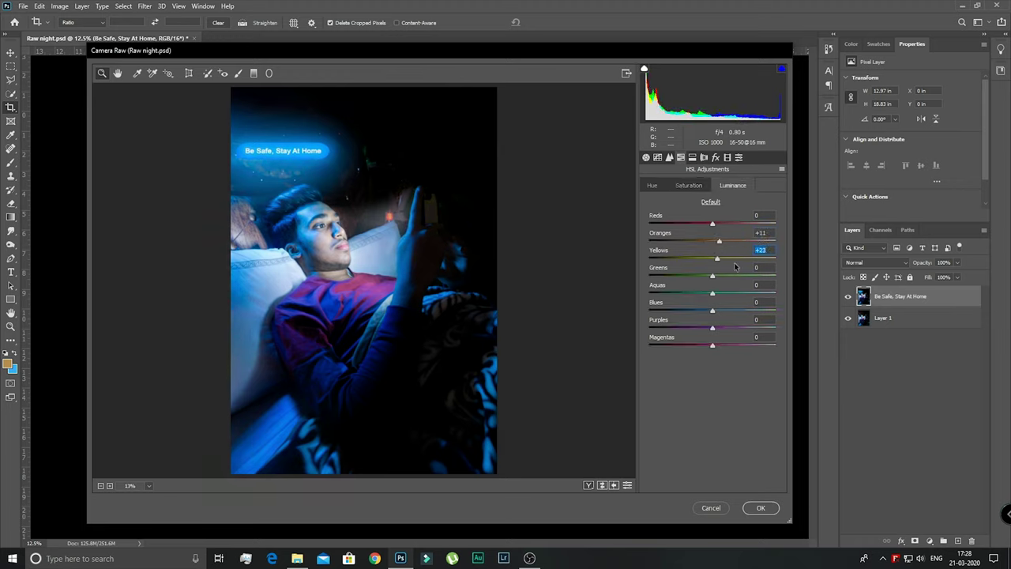
drag(714, 311, 692, 328)
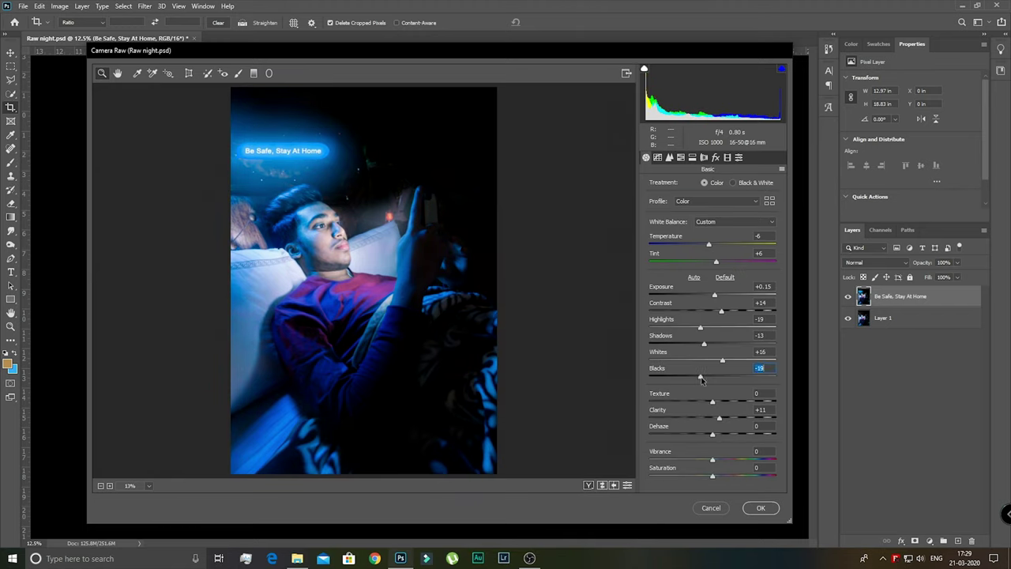
click(758, 510)
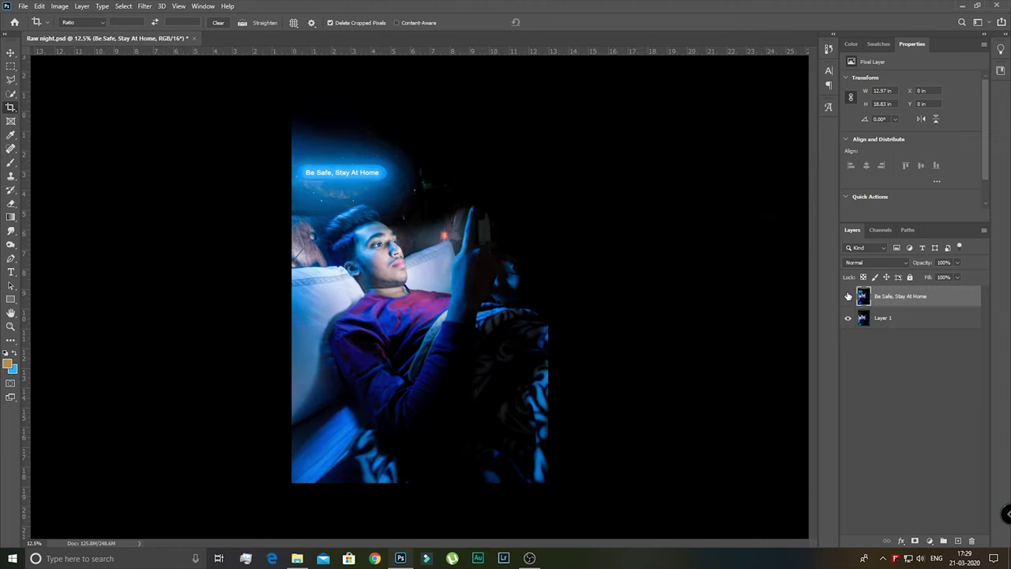
- Darken the image edges with a Camera Raw Post Crop Vignette
click(145, 5)
click(189, 87)
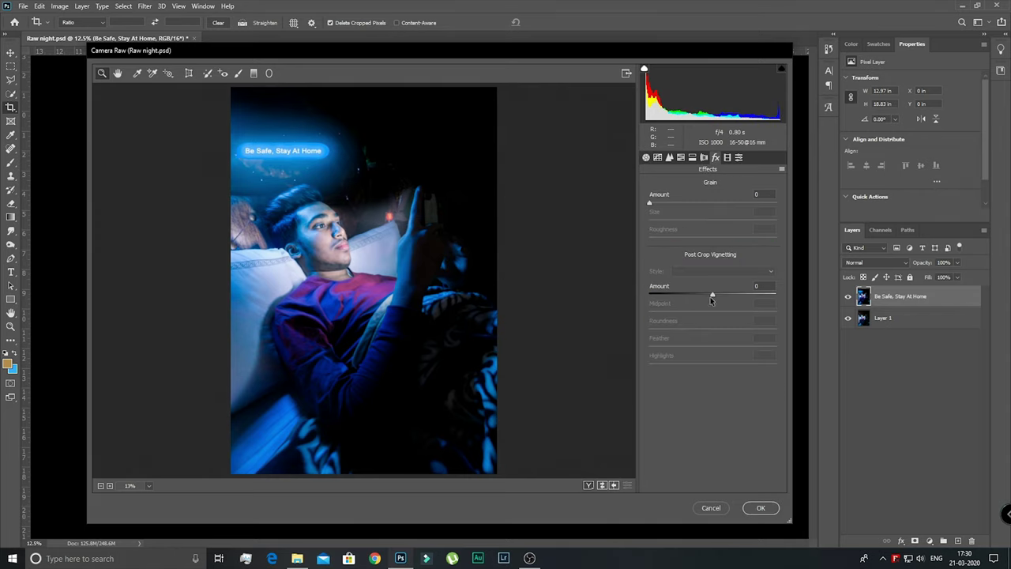
drag(713, 346, 649, 346)
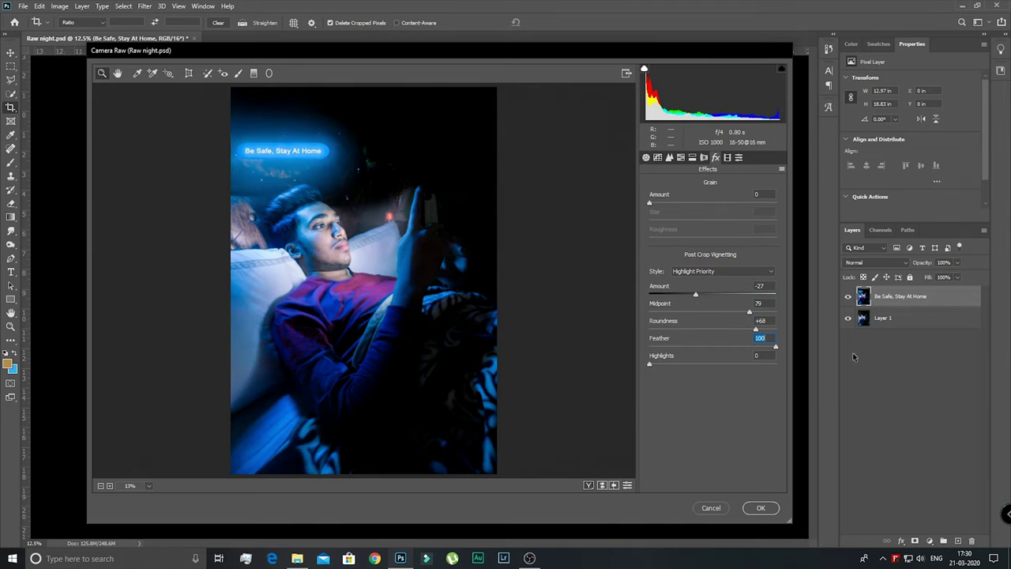
mouse_move(709, 313)
mouse_down()
mouse_move(696, 310)
mouse_move(699, 296)
mouse_move(721, 315)
mouse_up()
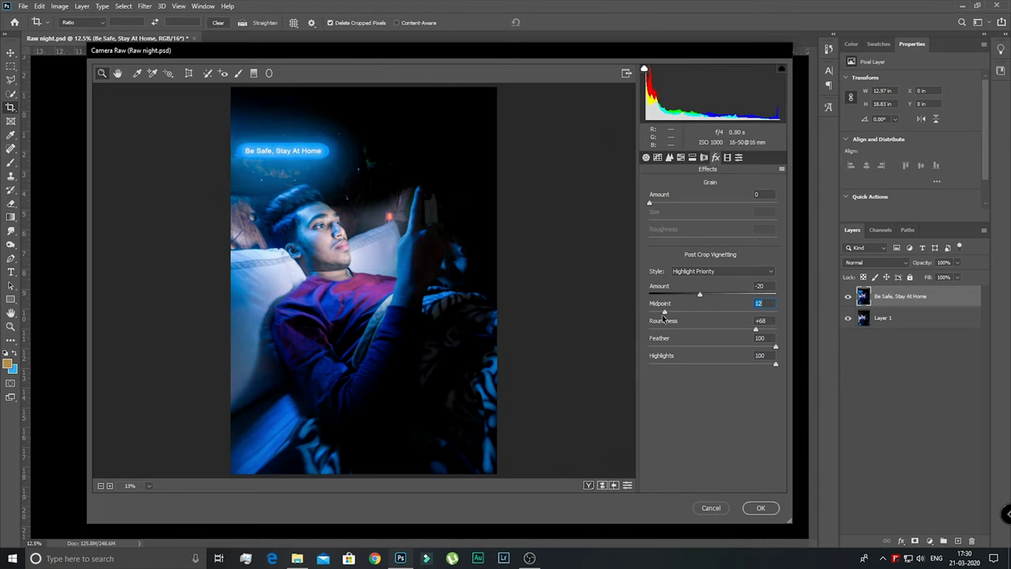
key(Return)
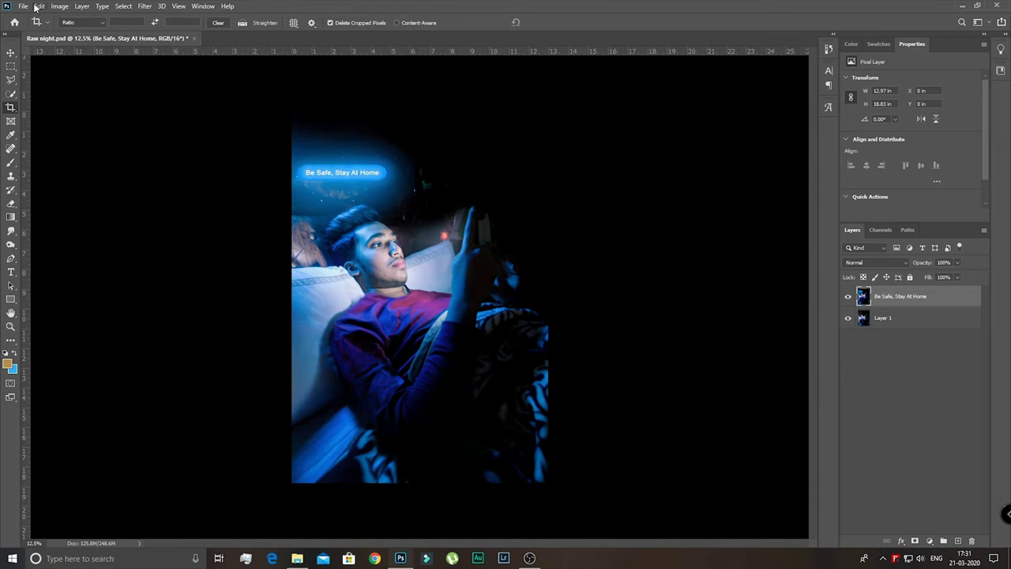
- Add a 40 px white stroke border around the whole canvas
key(ctrl+z)
key(ctrl+shift+z)
click(38, 7)
click(47, 180)
click(608, 158)
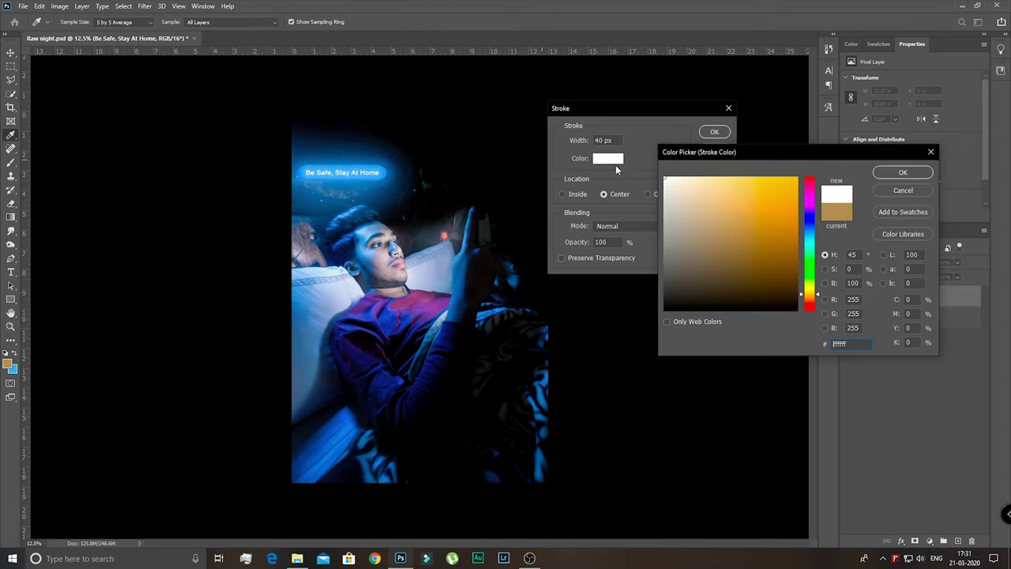
key(Return)
click(715, 131)
key(c)
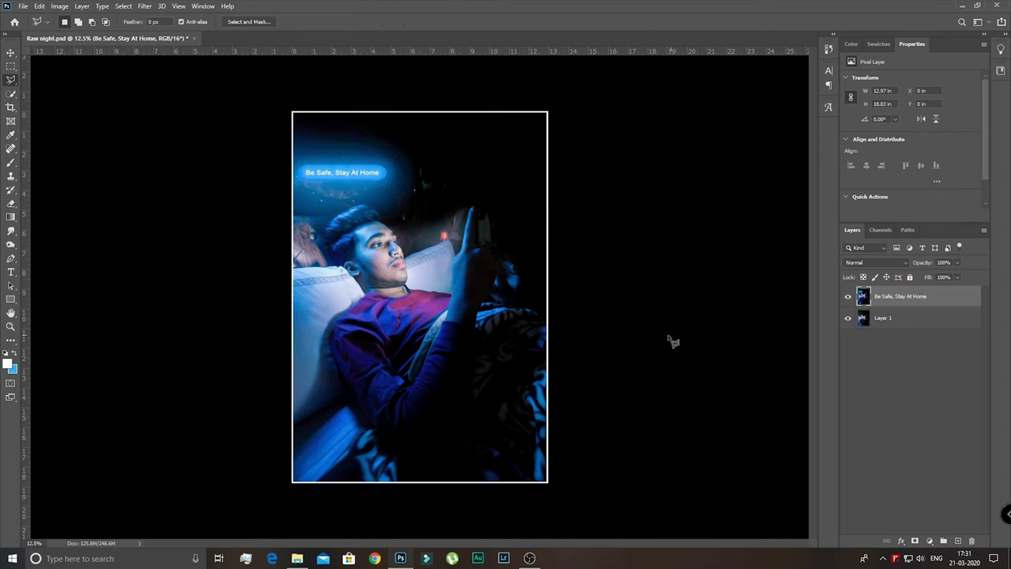
- Place the Ps logo file and shrink it into the top-right corner
click(23, 5)
click(48, 214)
mouse_move(547, 423)
mouse_down()
mouse_move(466, 170)
mouse_move(500, 138)
mouse_up()
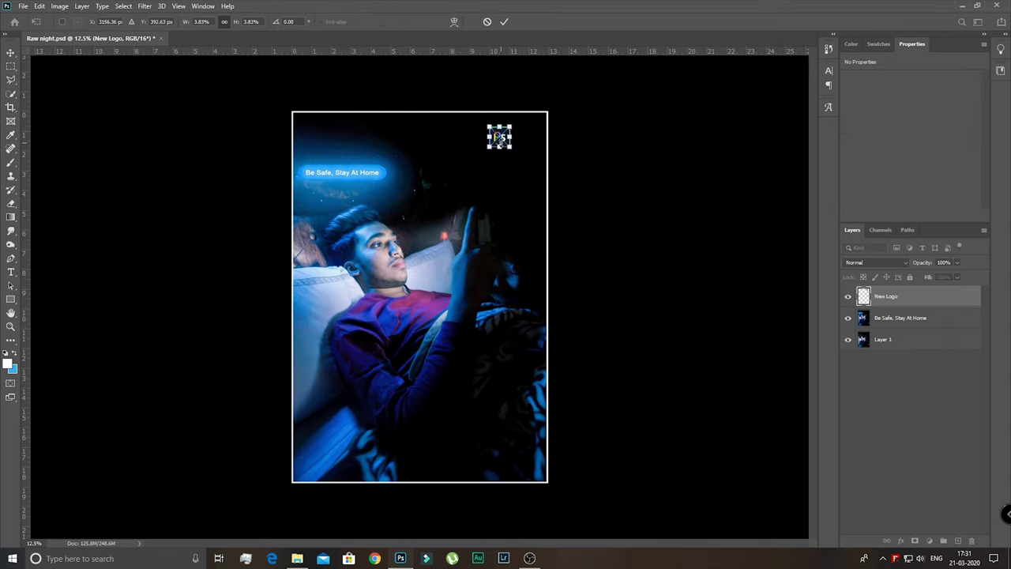
- Commit the logo, duplicate the photo layer, and apply a Gaussian Blur to the copy
key(Return)
key(l)
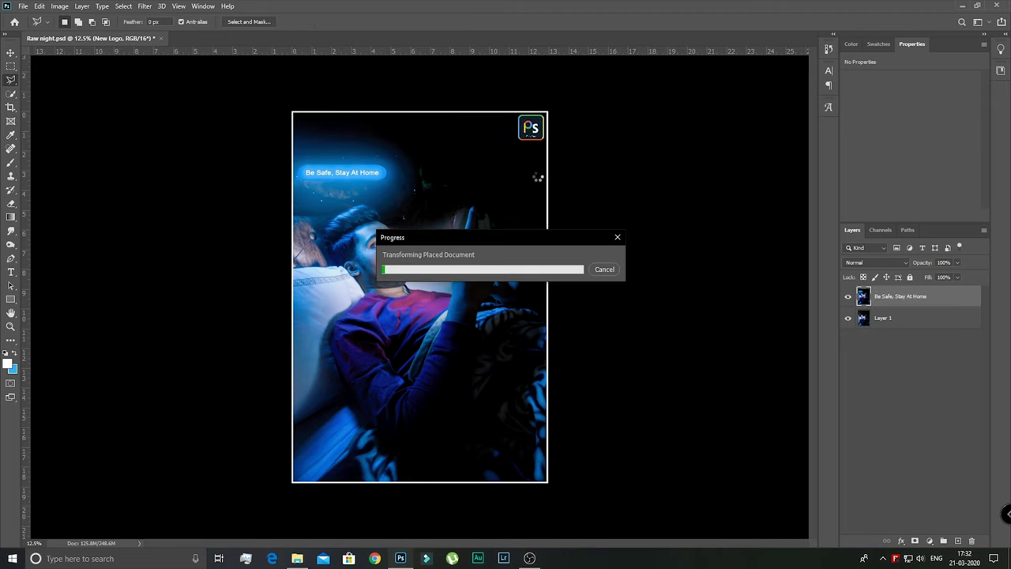
drag(908, 318, 958, 541)
click(145, 5)
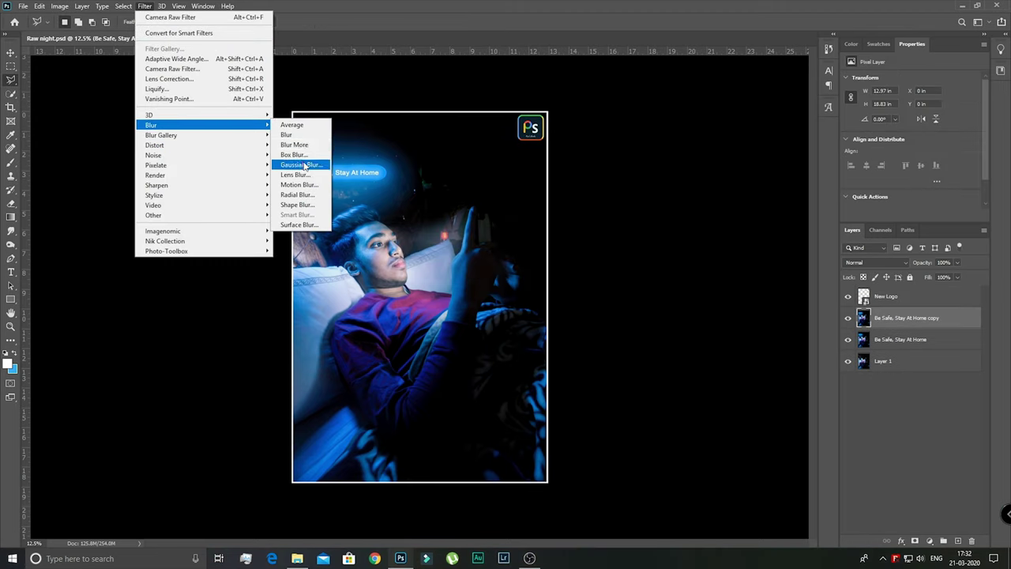
click(297, 163)
click(757, 128)
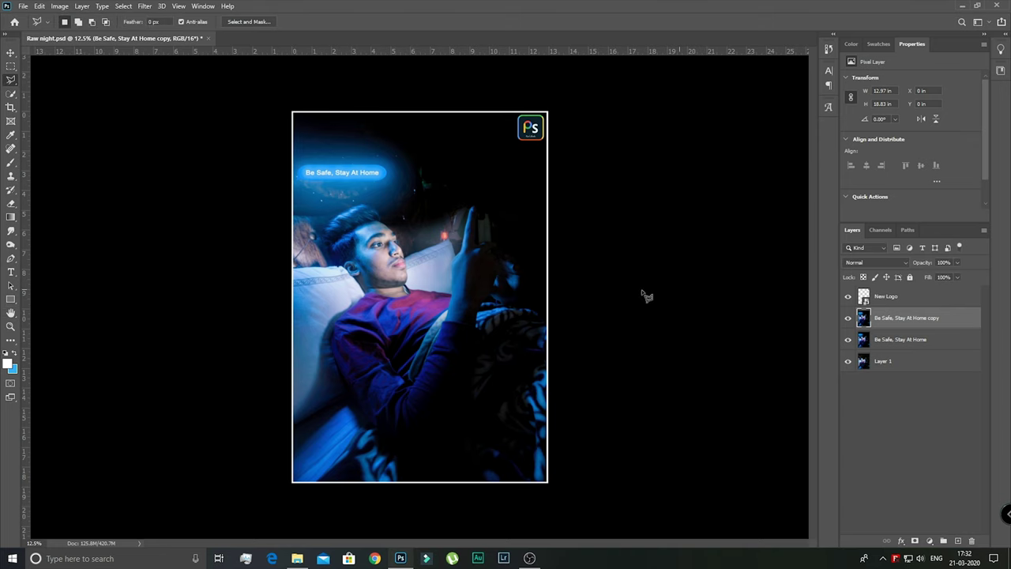
- Erase the blurred copy over the man's face and fit the whole image in view
key(ctrl+plus)
key(ctrl+plus)
key(ctrl+plus)
key(e)
right_click(374, 228)
key(Escape)
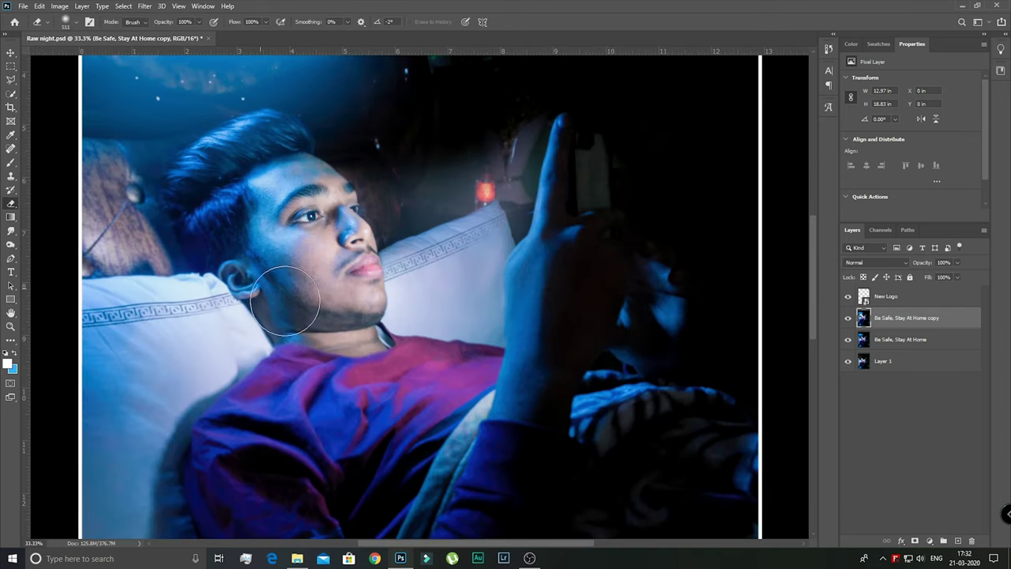
key(ctrl+minus)
key(ctrl+minus)
key(ctrl+minus)
key(alt+bracketright)
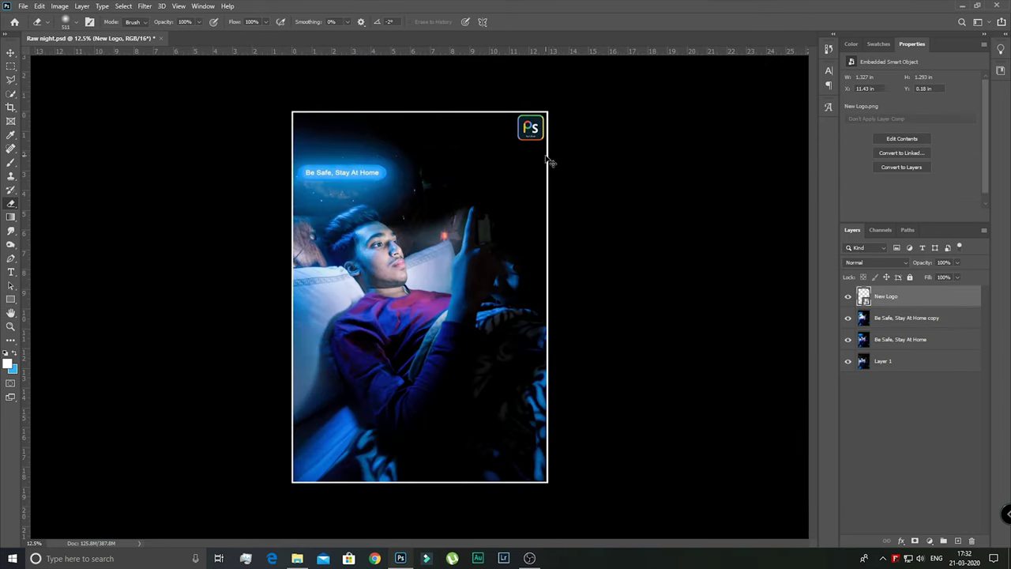
key(f)
key(ctrl+0)
- Stamp-merge the layers and apply Camera Raw: Exposure -0.10, Highlights -24, Whites +27, Blacks +31
key(alt+shift+bracketleft)
key(alt+shift+bracketleft)
key(ctrl+e)
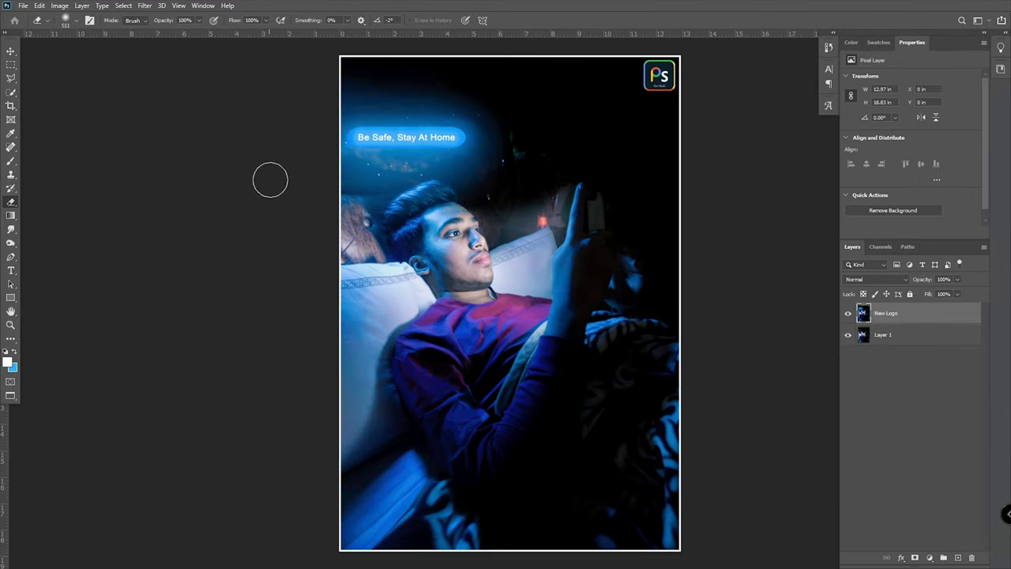
key(ctrl+shift+a)
drag(712, 296, 699, 328)
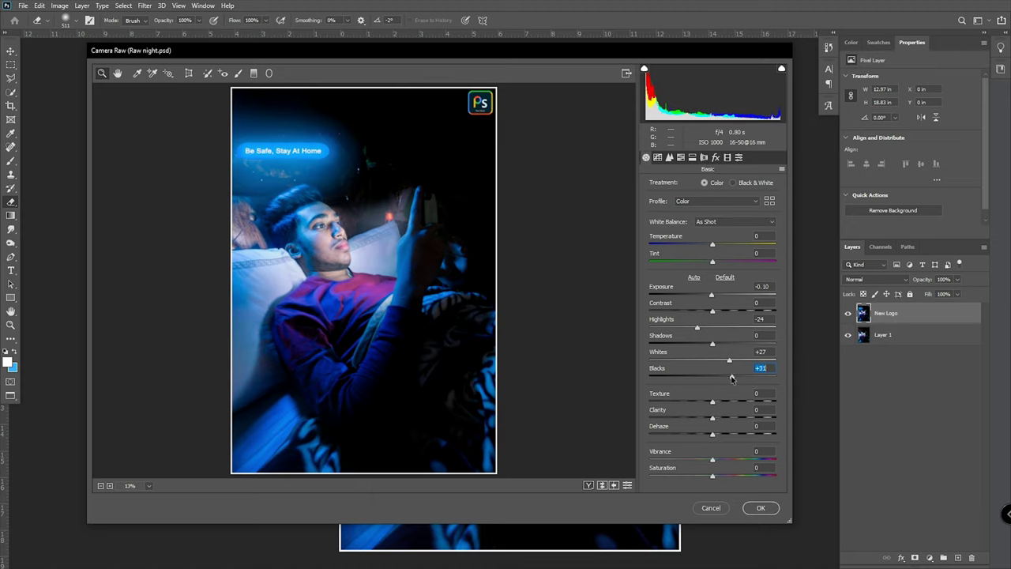
key(Return)
key(alt+bracketleft)
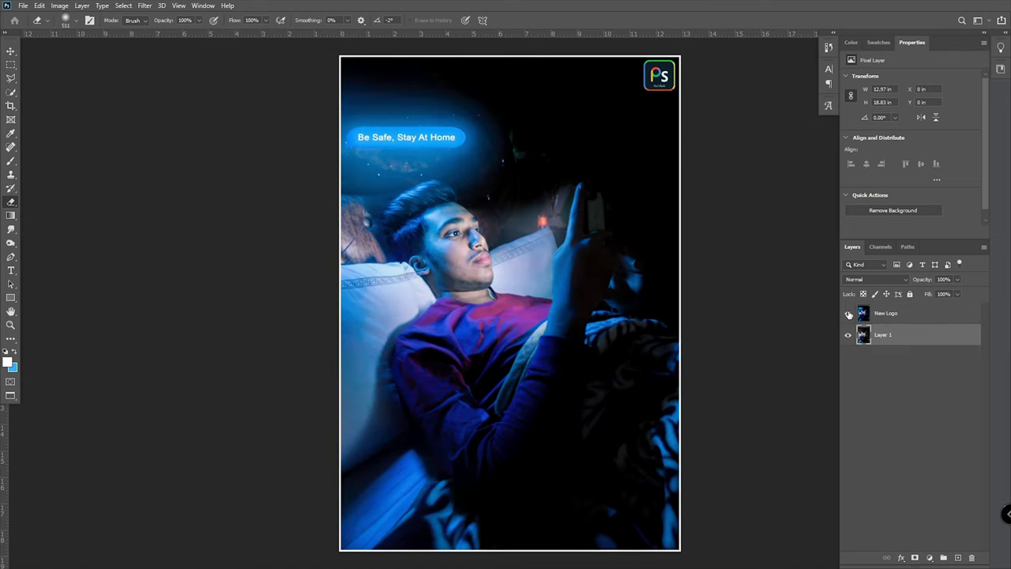
click(850, 315)
click(850, 315)
click(849, 315)
click(849, 315)
click(850, 315)
click(849, 315)
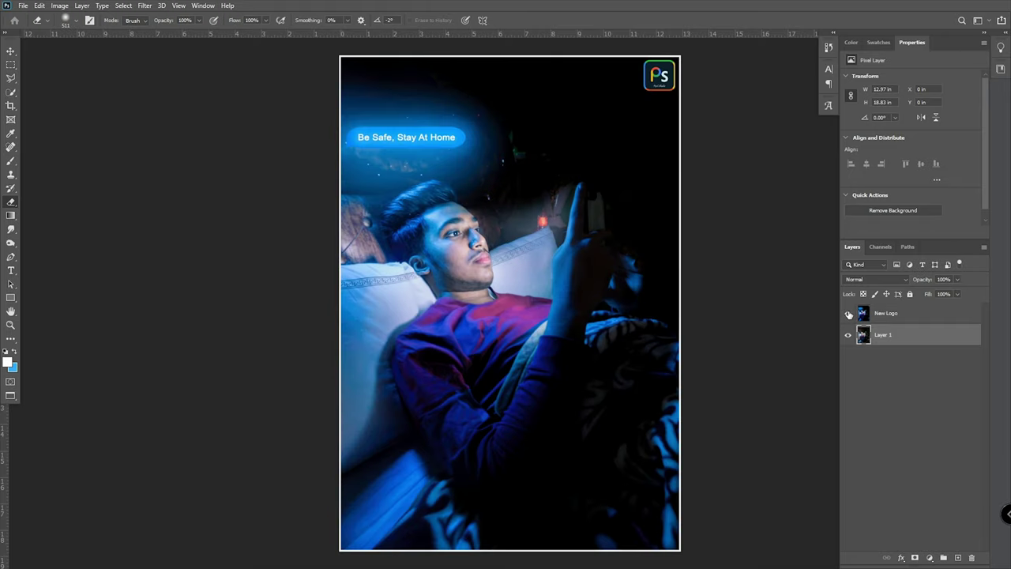